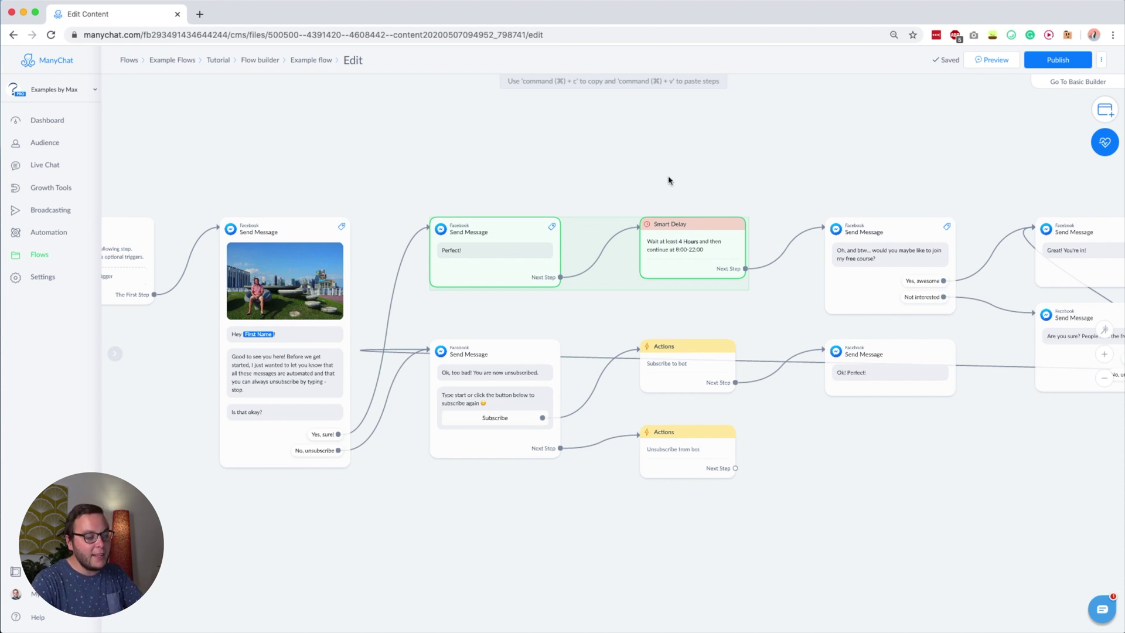
Paste a copy of the "Perfect!" message and its Smart Delay above the originals, and delete the pasted pair
{"action": "key", "text": "super+v"}
{"action": "left_click_drag", "start_coordinate": [742, 408], "coordinate": [566, 171]}
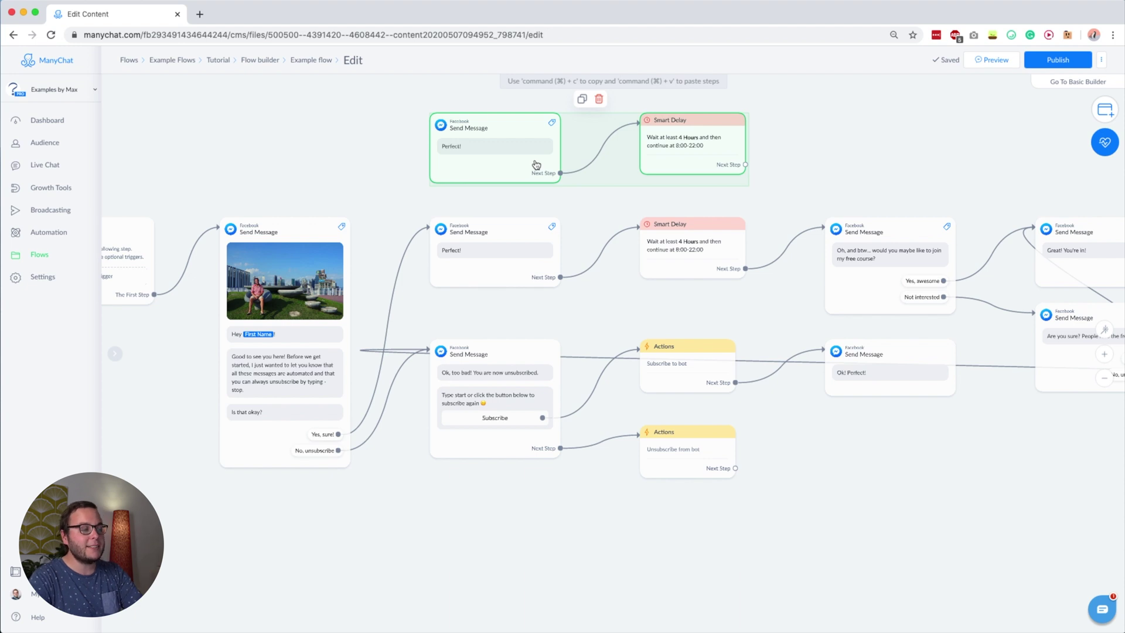
{"action": "left_click", "coordinate": [599, 99]}
{"action": "left_click", "coordinate": [635, 108]}
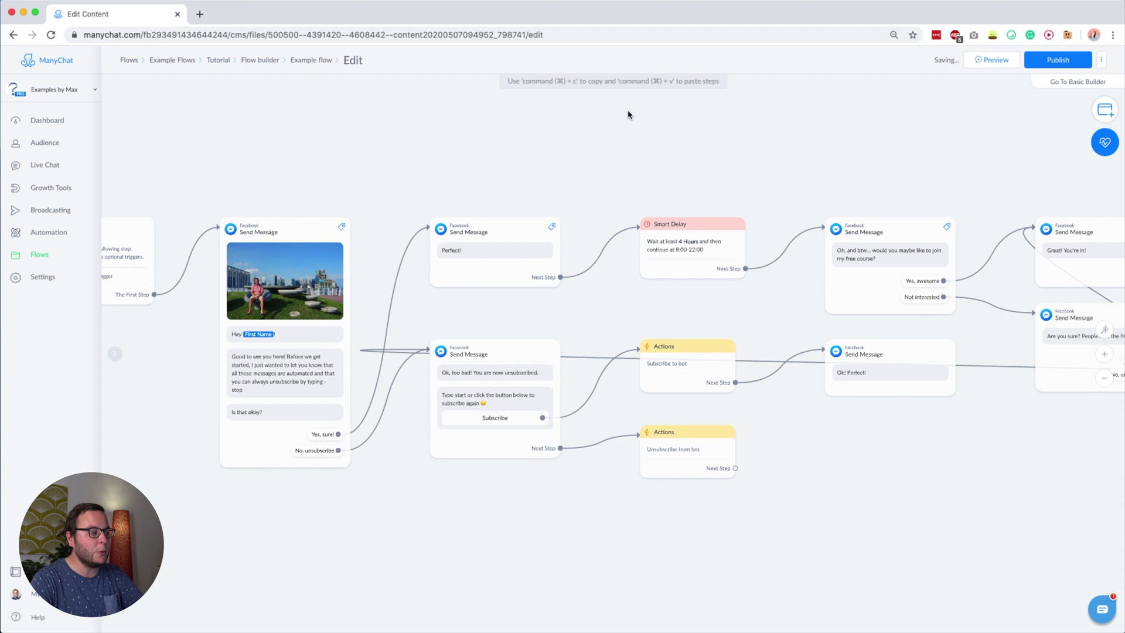
Duplicate the "Perfect!" message and the 4-hour Smart Delay individually
{"action": "mouse_move", "coordinate": [508, 248]}
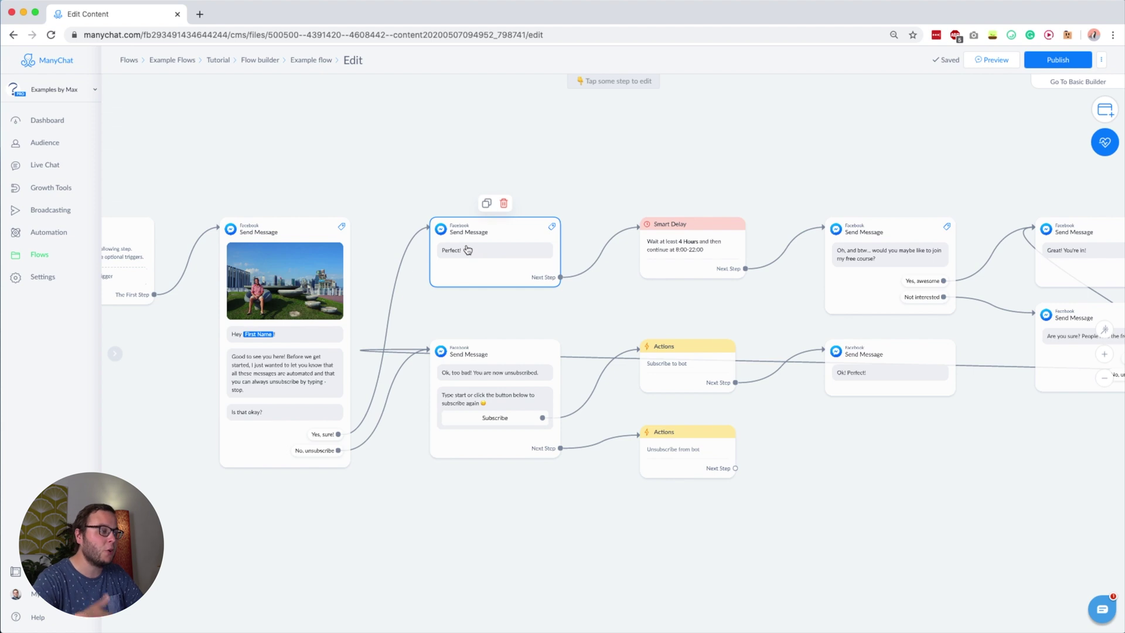
{"action": "left_click", "coordinate": [486, 203]}
{"action": "left_click", "coordinate": [683, 203]}
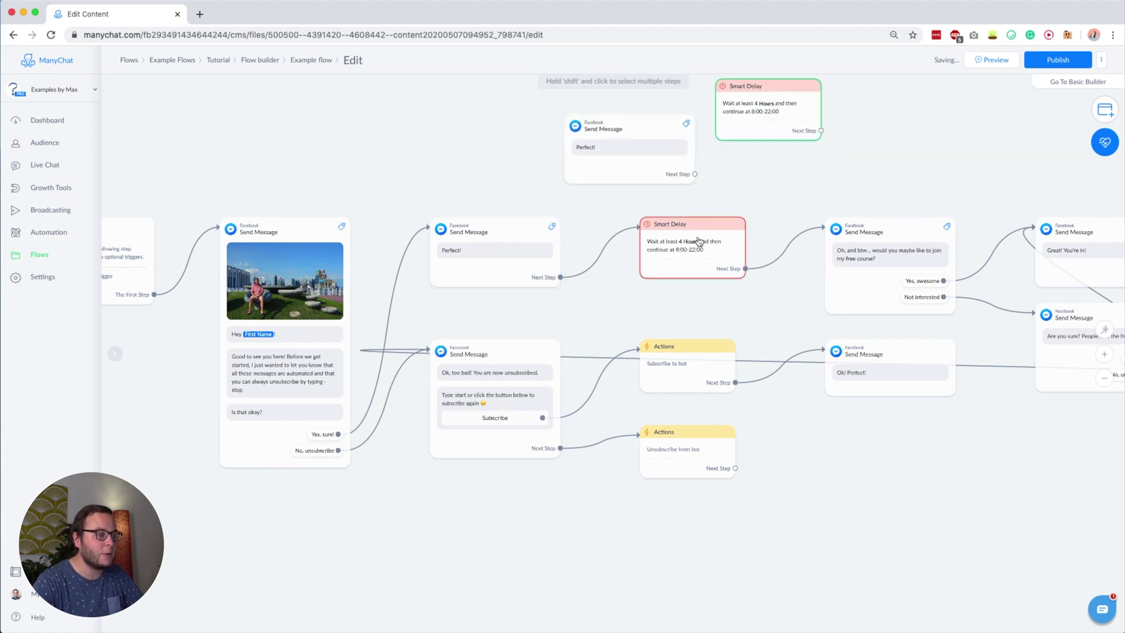
{"action": "left_click", "coordinate": [681, 202]}
{"action": "left_click", "coordinate": [681, 202]}
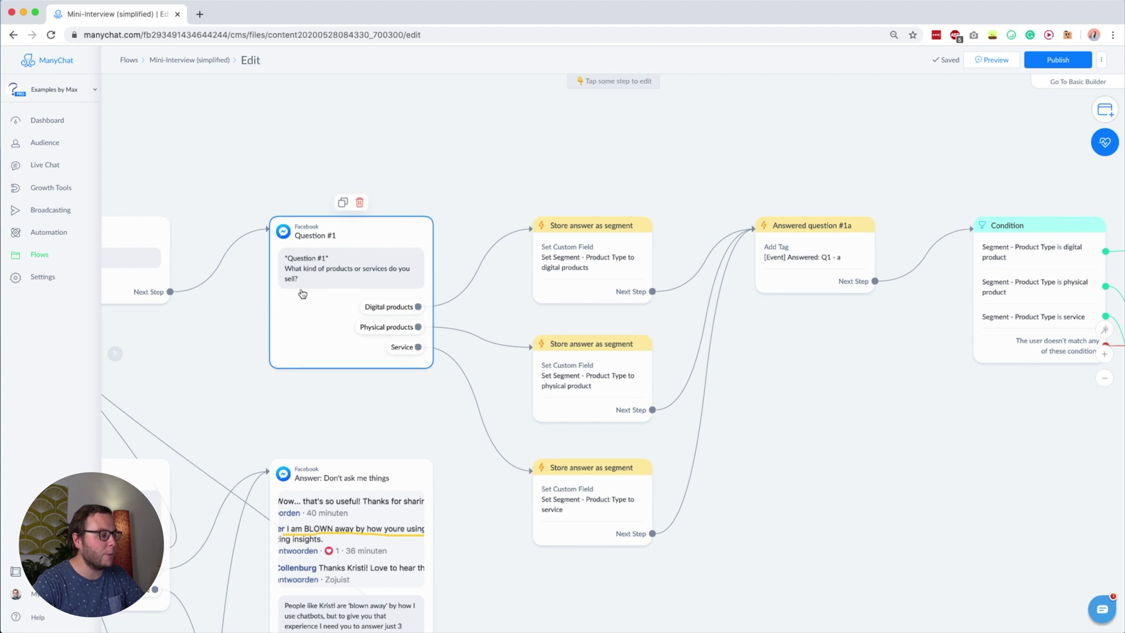
Examine Question #1's segment-storing action for digital products, the Product Type condition and the follow-up question about digital products
{"action": "scroll", "coordinate": [306, 279], "scroll_direction": "up", "scroll_amount": 3}
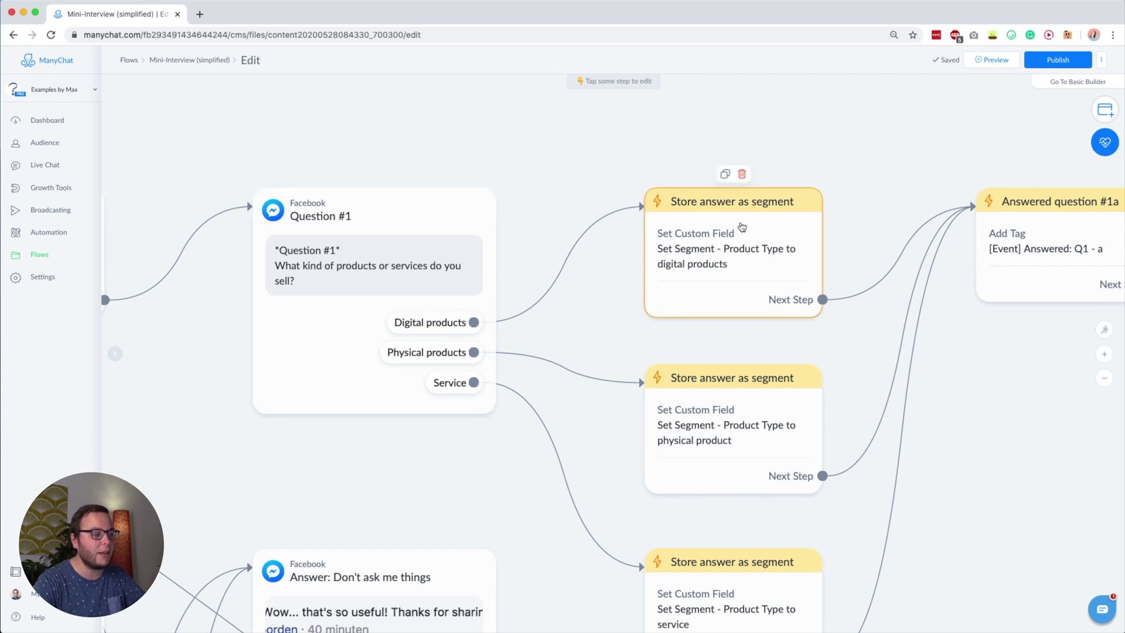
{"action": "scroll", "coordinate": [528, 275], "scroll_direction": "right", "scroll_amount": 3}
{"action": "left_click", "coordinate": [631, 240]}
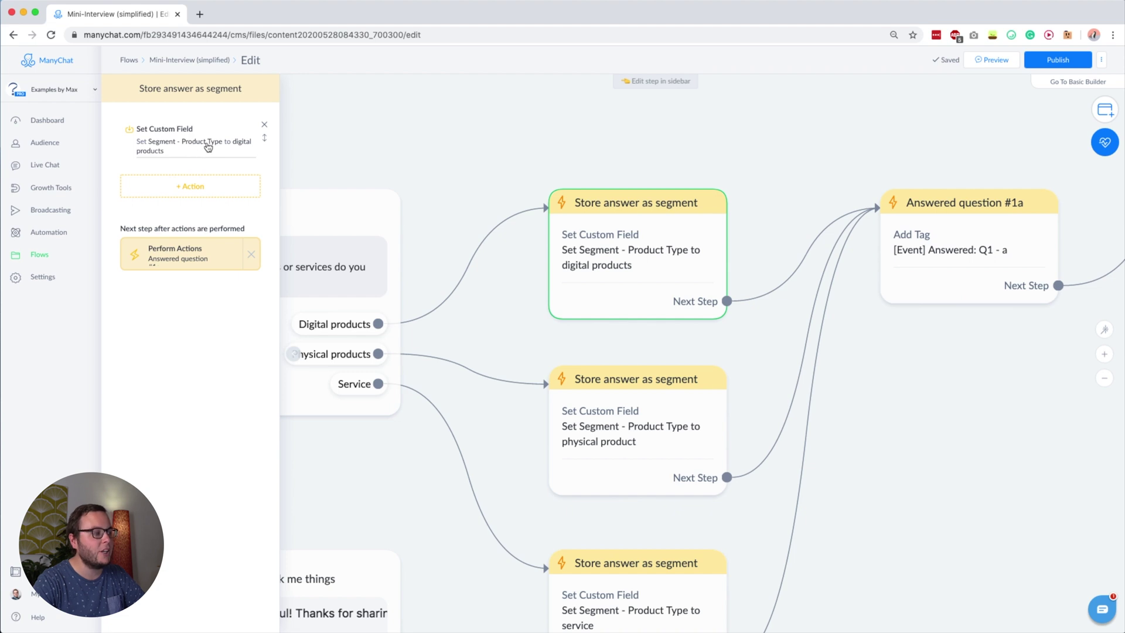
{"action": "left_click", "coordinate": [475, 130]}
{"action": "scroll", "coordinate": [826, 138], "scroll_direction": "right", "scroll_amount": 10}
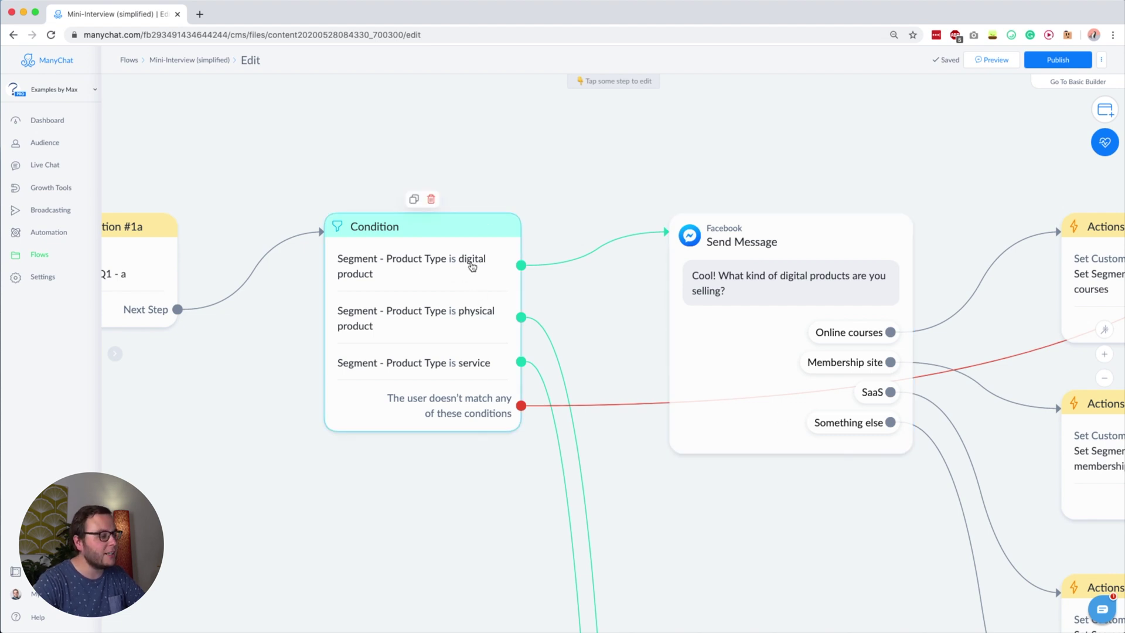
{"action": "scroll", "coordinate": [788, 395], "scroll_direction": "right", "scroll_amount": 3}
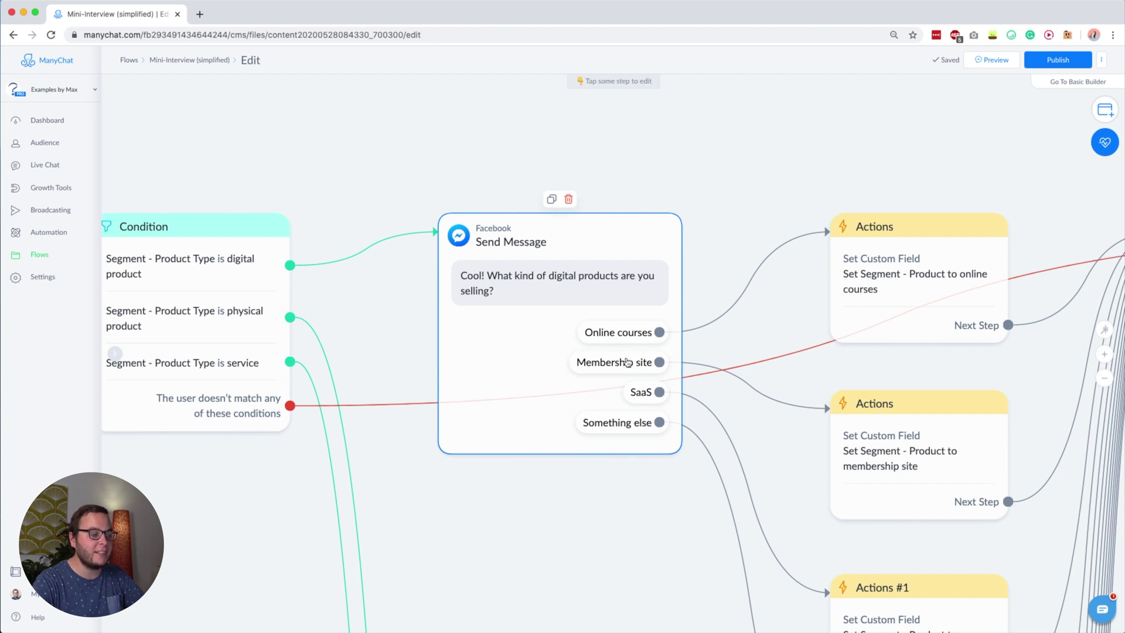
{"action": "scroll", "coordinate": [652, 305], "scroll_direction": "right", "scroll_amount": 4}
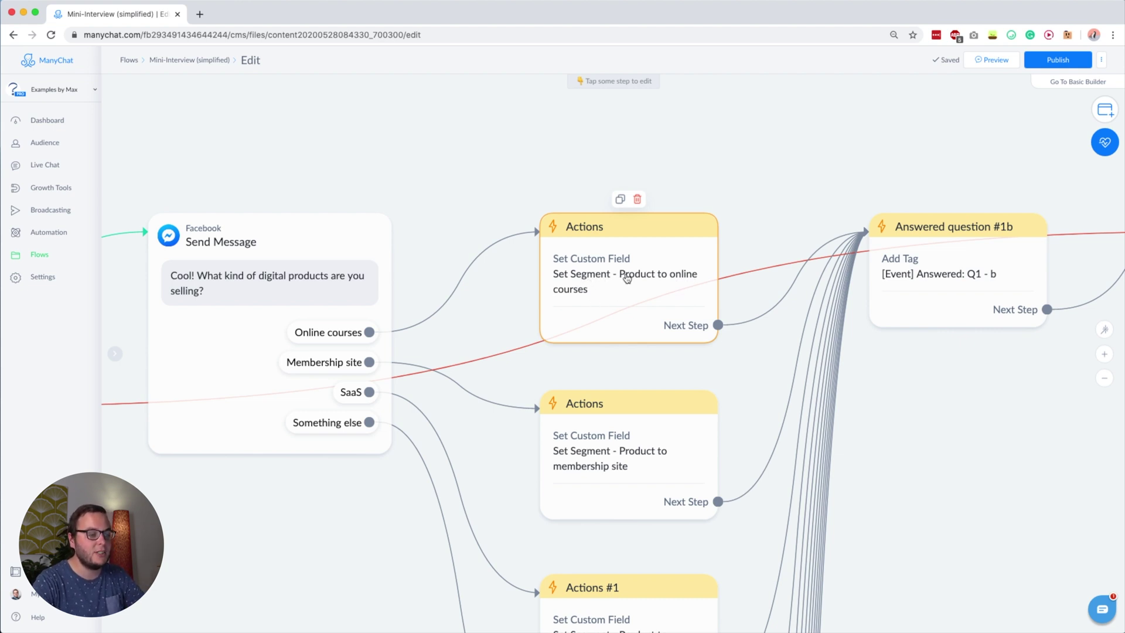
{"action": "scroll", "coordinate": [778, 184], "scroll_direction": "right", "scroll_amount": 11}
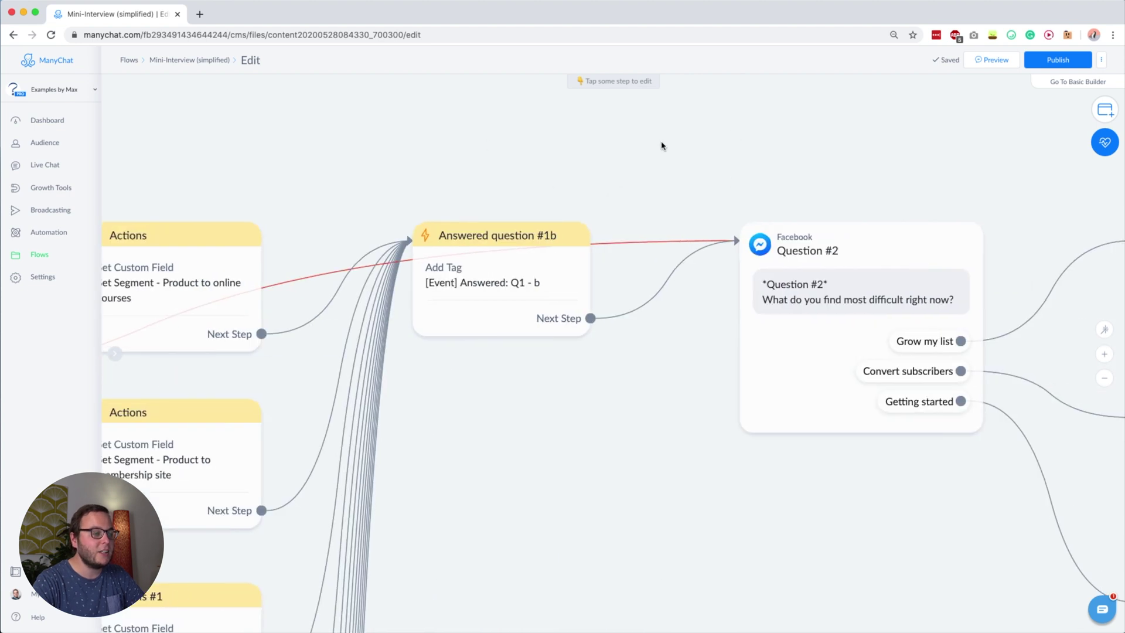
Examine Question #2 with its segment-storing action for converting subscribers, and Question #3 with its answer branches
{"action": "scroll", "coordinate": [478, 308], "scroll_direction": "down", "scroll_amount": 1}
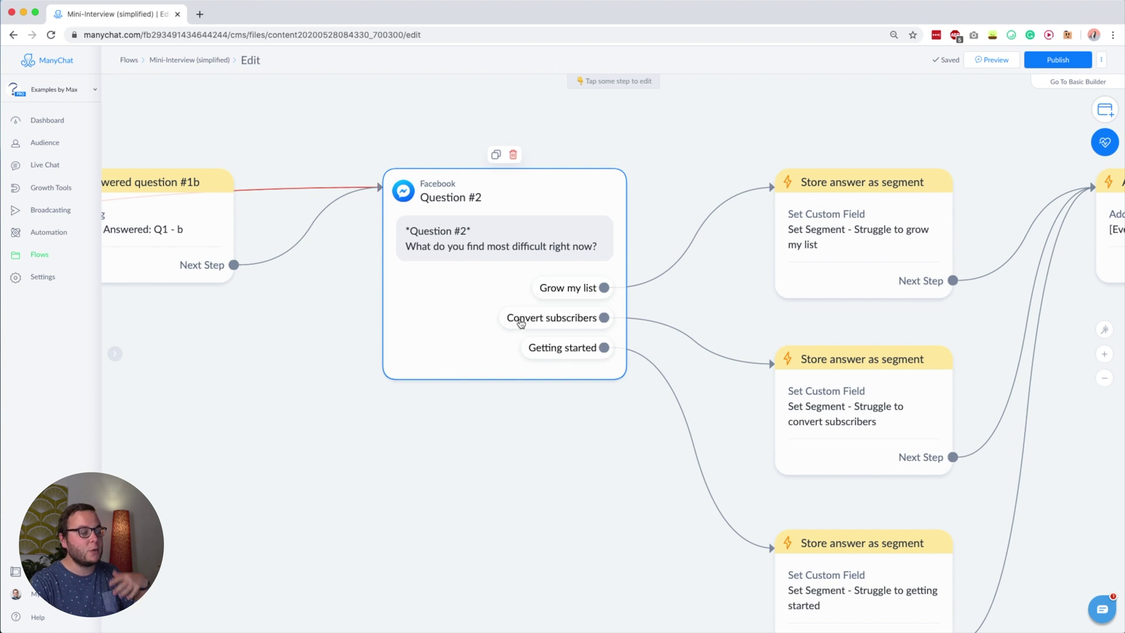
{"action": "scroll", "coordinate": [588, 490], "scroll_direction": "right", "scroll_amount": 5}
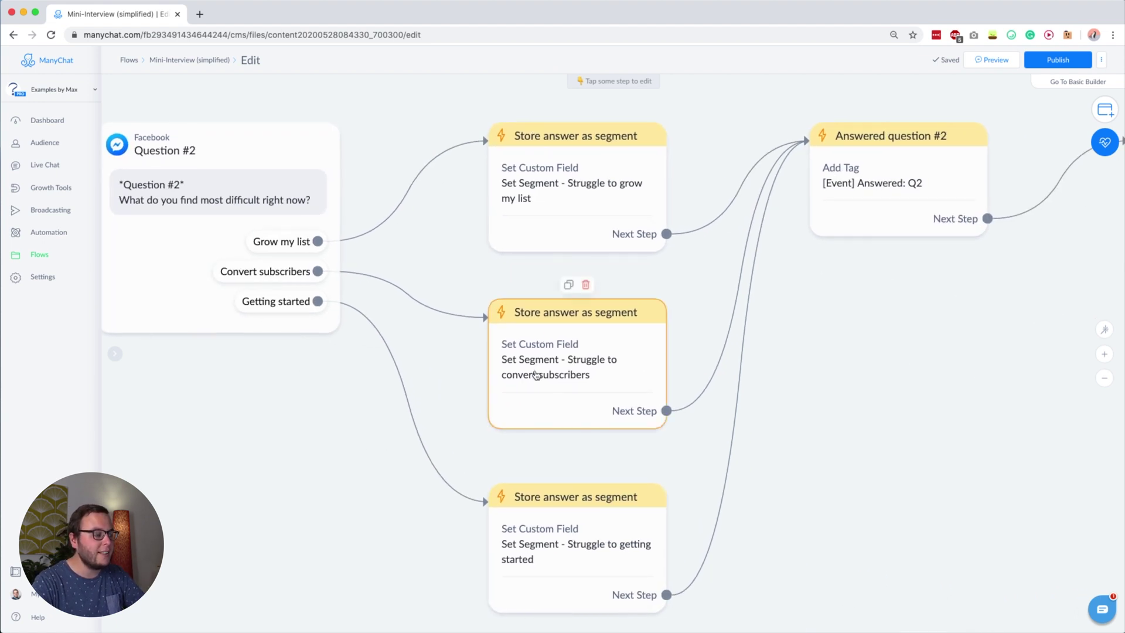
{"action": "left_click", "coordinate": [536, 375]}
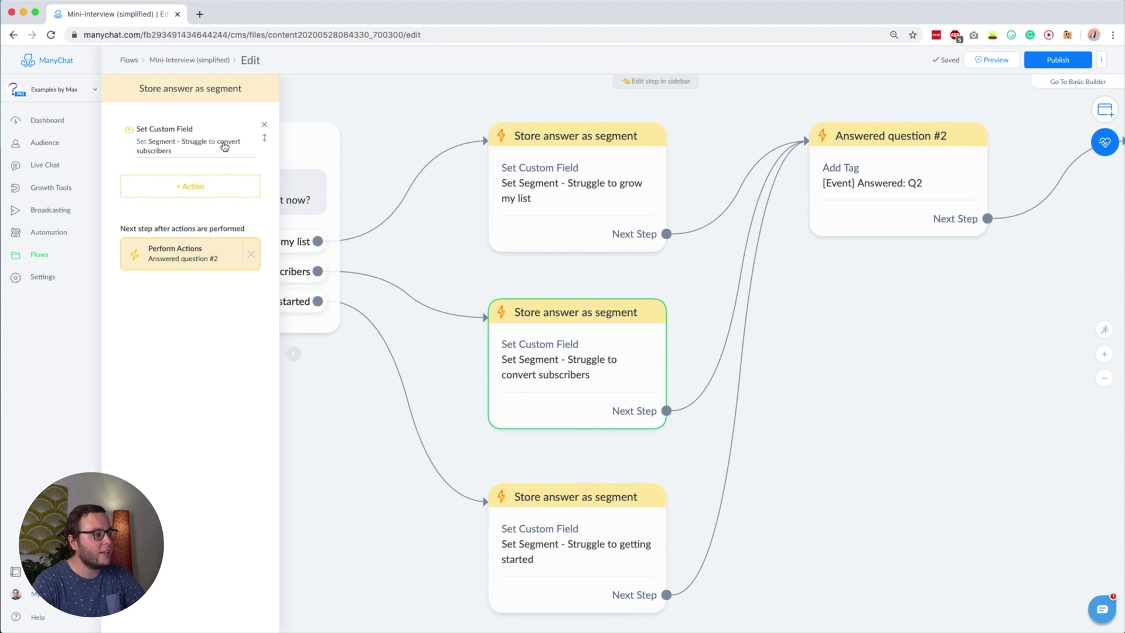
{"action": "left_click", "coordinate": [964, 378]}
{"action": "scroll", "coordinate": [705, 407], "scroll_direction": "right", "scroll_amount": 10}
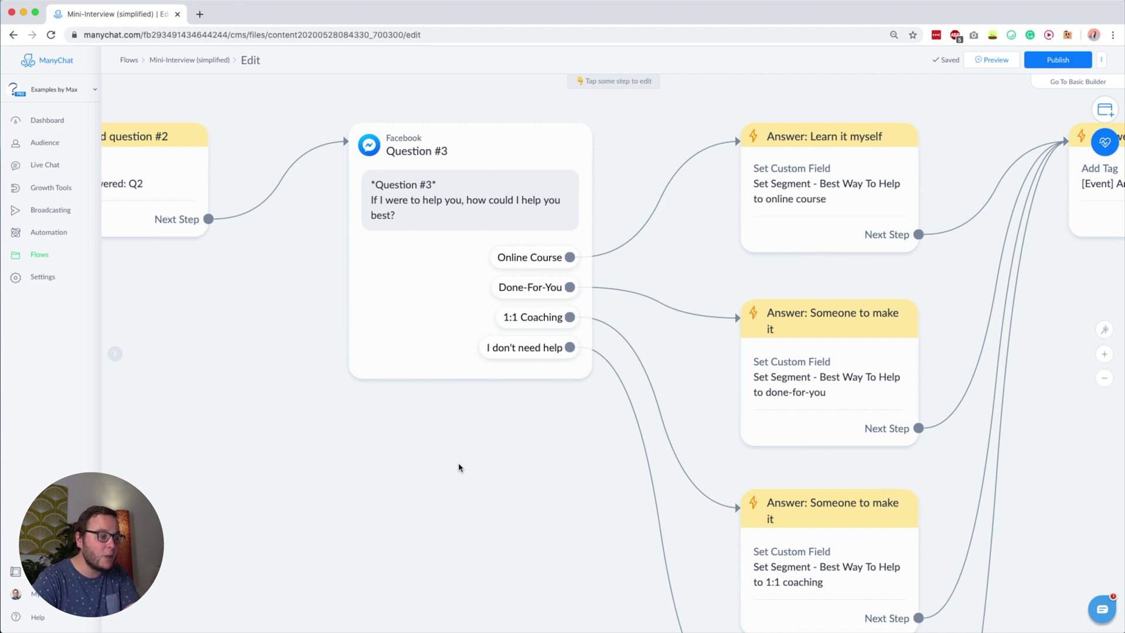
{"action": "scroll", "coordinate": [406, 473], "scroll_direction": "left", "scroll_amount": 5}
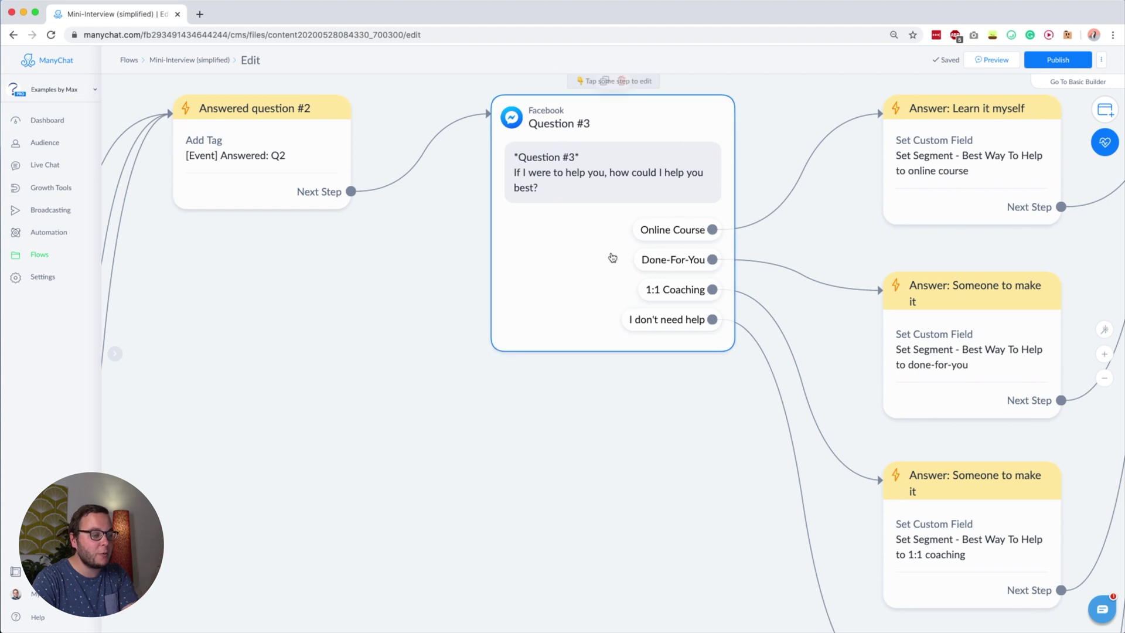
{"action": "scroll", "coordinate": [647, 262], "scroll_direction": "down", "scroll_amount": 3}
{"action": "left_click_drag", "start_coordinate": [394, 322], "coordinate": [665, 309]}
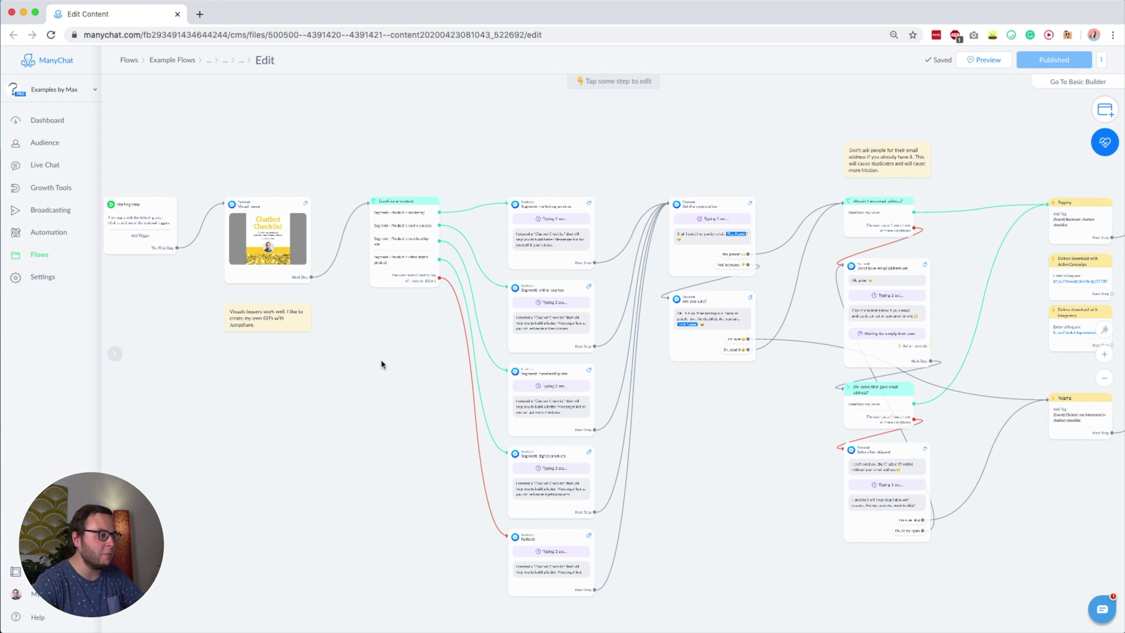
Inspect the chatbot checklist flow's Visual teaser settings and the Conditional content branches leading to each segment's message
{"action": "scroll", "coordinate": [257, 252], "scroll_direction": "up", "scroll_amount": 5}
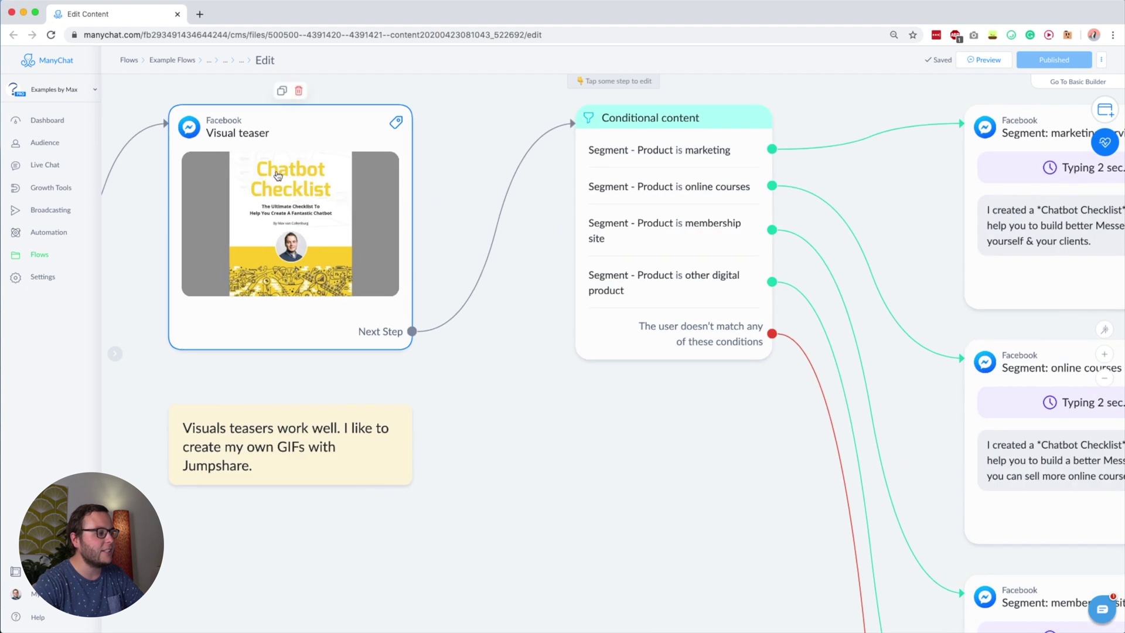
{"action": "left_click", "coordinate": [257, 251]}
{"action": "left_click", "coordinate": [169, 194]}
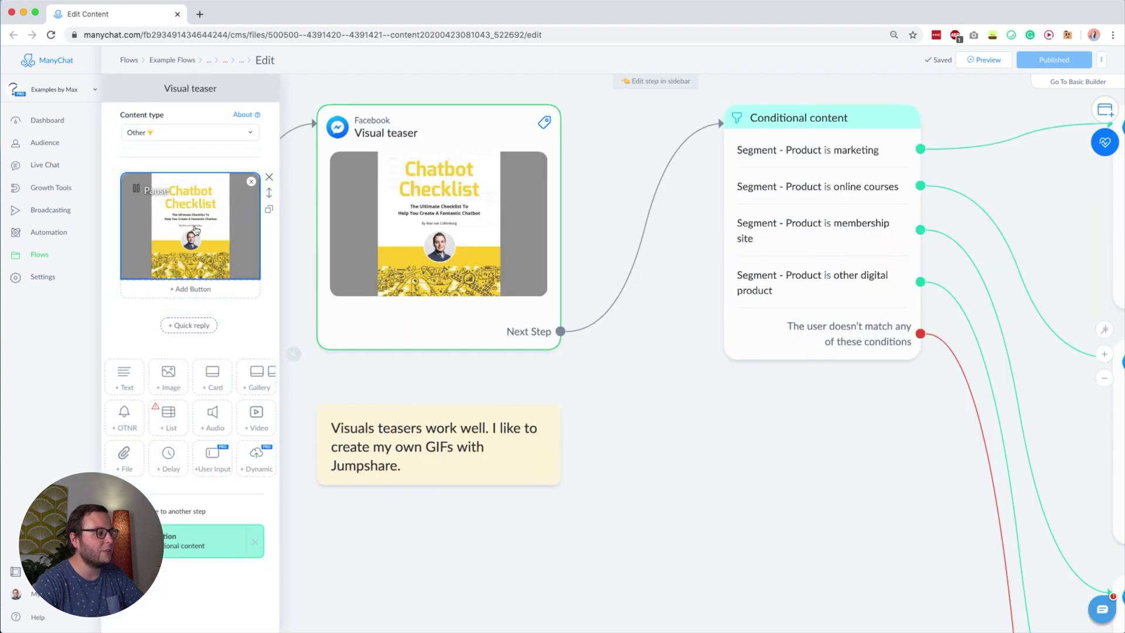
{"action": "left_click", "coordinate": [891, 471]}
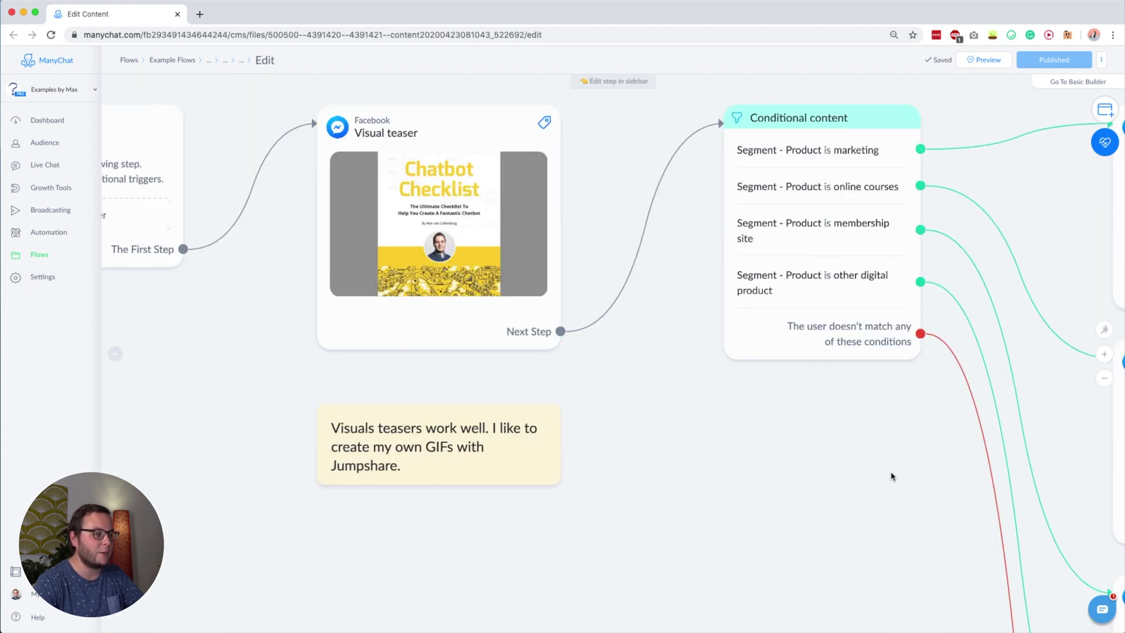
{"action": "left_click_drag", "start_coordinate": [891, 471], "coordinate": [477, 437]}
{"action": "scroll", "coordinate": [501, 387], "scroll_direction": "down", "scroll_amount": 2}
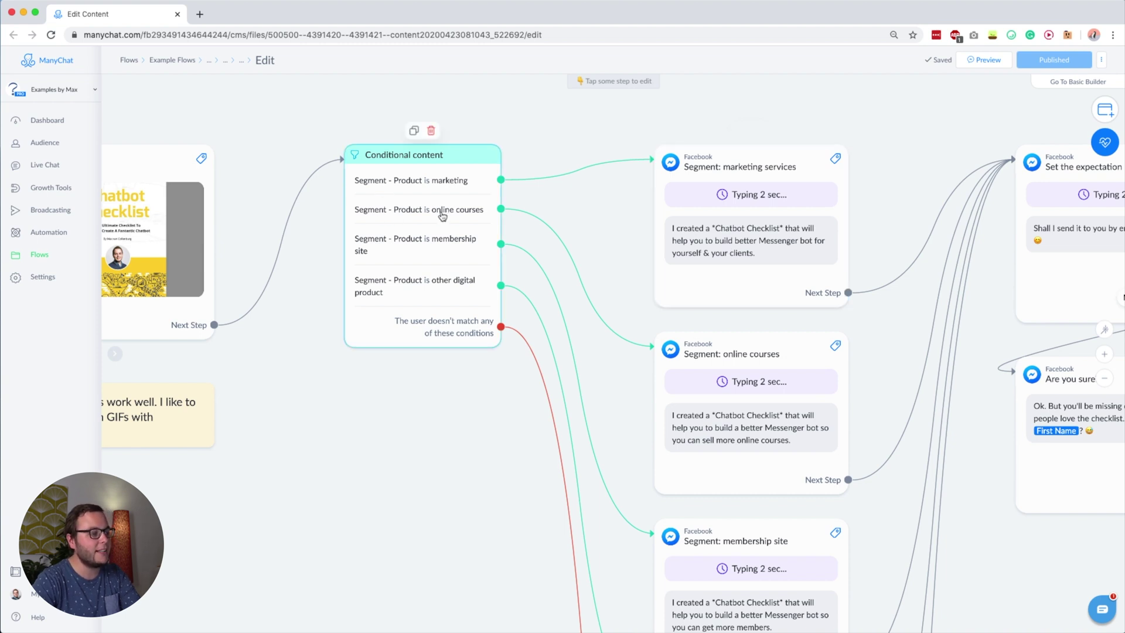
{"action": "left_click_drag", "start_coordinate": [420, 414], "coordinate": [148, 276]}
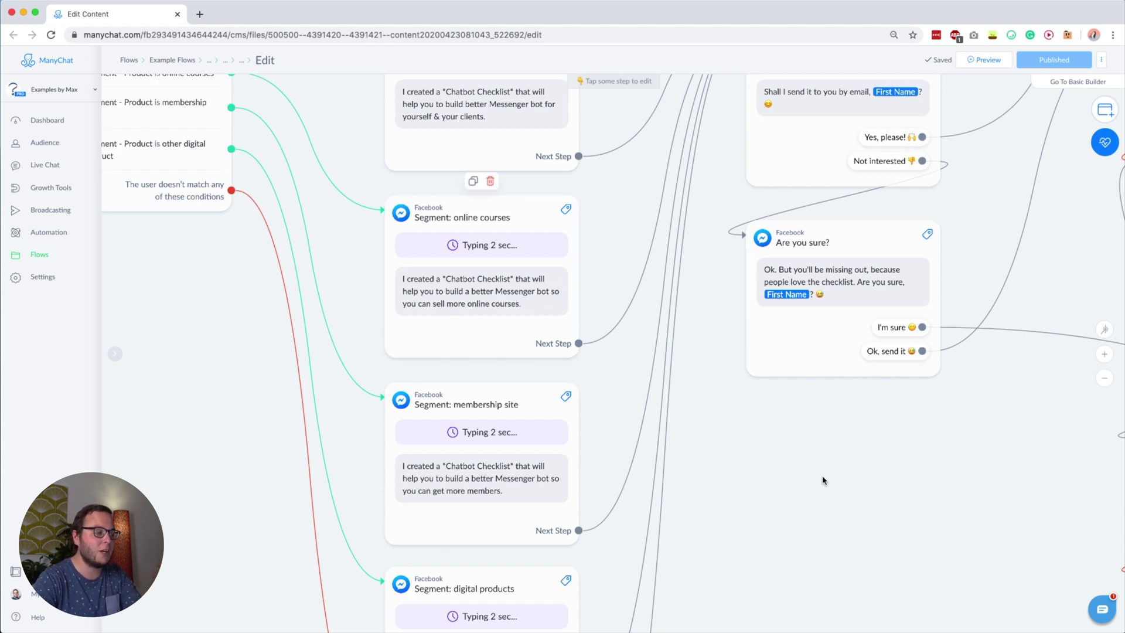
Follow the email capture path and inspect the email reply settings of the "Don't have email address yet" message
{"action": "scroll", "coordinate": [469, 324], "scroll_direction": "right", "scroll_amount": 10}
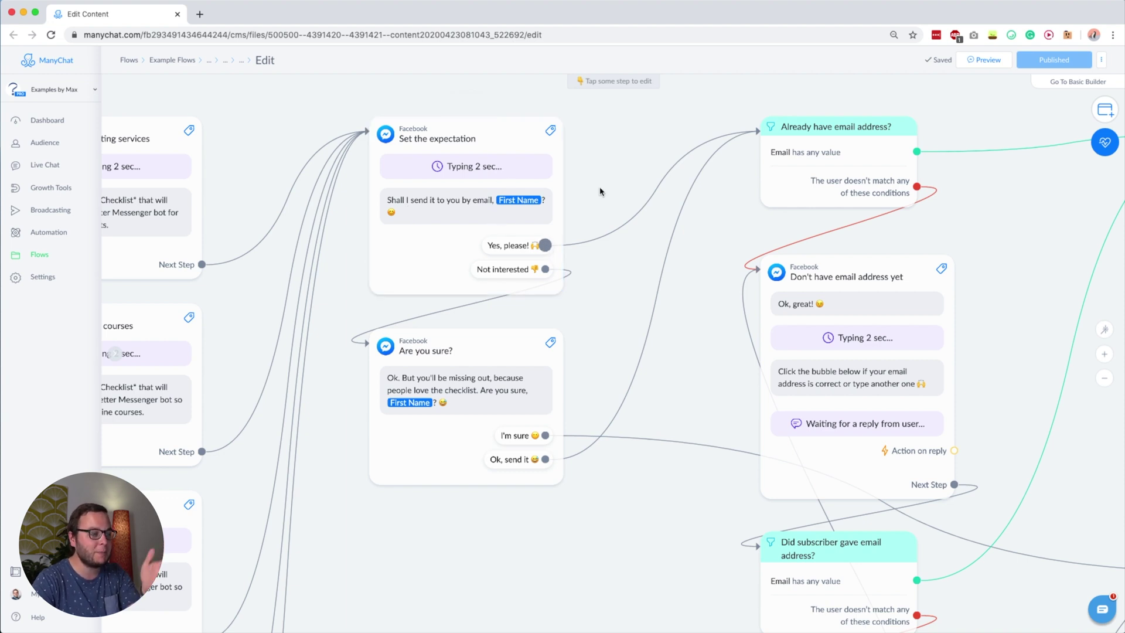
{"action": "left_click_drag", "start_coordinate": [600, 186], "coordinate": [373, 191]}
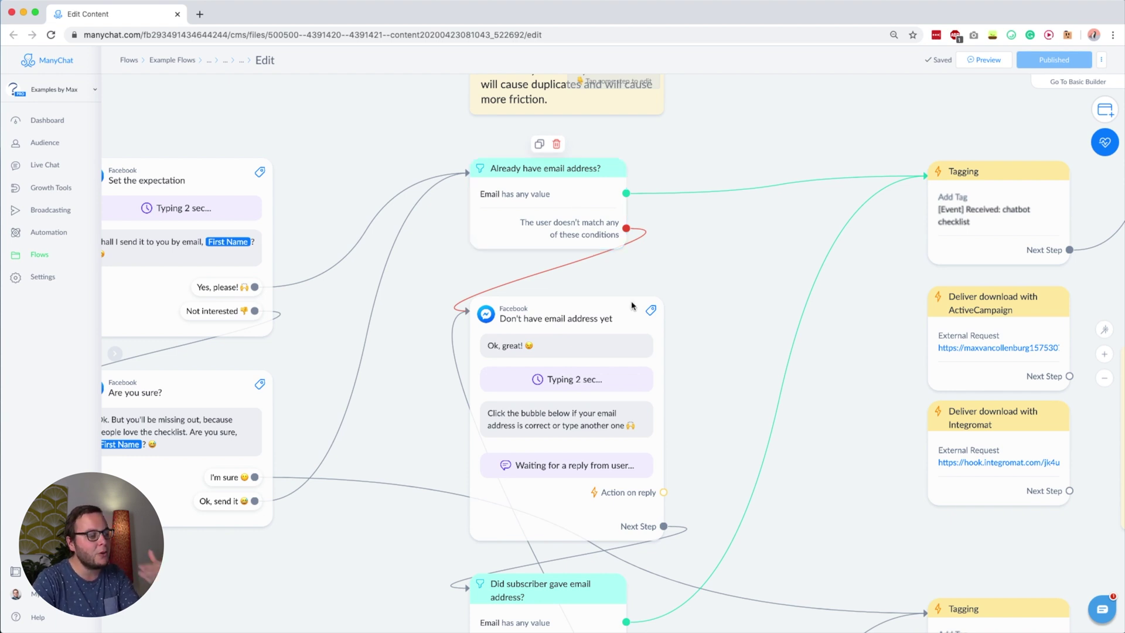
{"action": "scroll", "coordinate": [595, 319], "scroll_direction": "down", "scroll_amount": 3}
{"action": "left_click", "coordinate": [595, 319]}
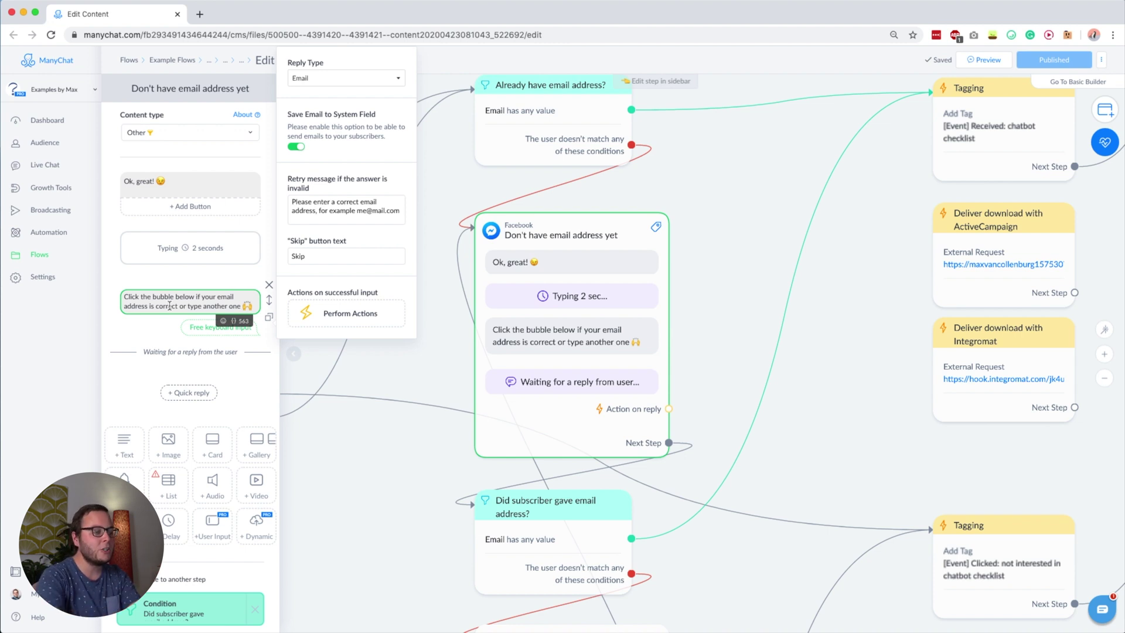
{"action": "left_click", "coordinate": [732, 103]}
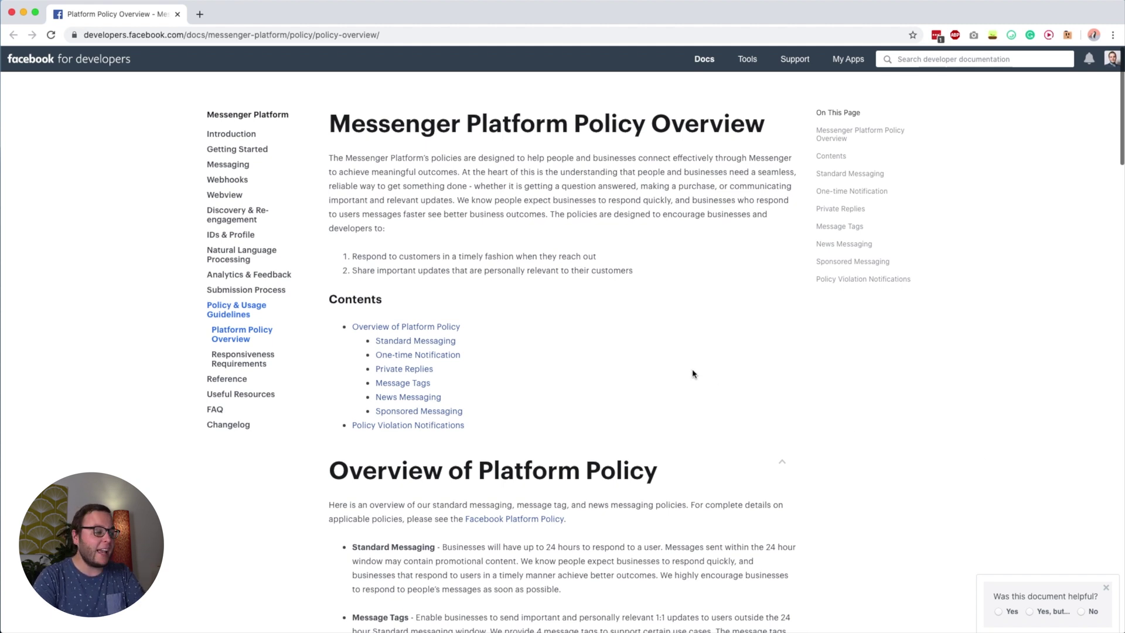
Review the overview of messaging types on Facebook's Messenger Platform Policy Overview page
{"action": "scroll", "coordinate": [693, 374], "scroll_direction": "down", "scroll_amount": 10}
{"action": "scroll", "coordinate": [693, 374], "scroll_direction": "up", "scroll_amount": 6}
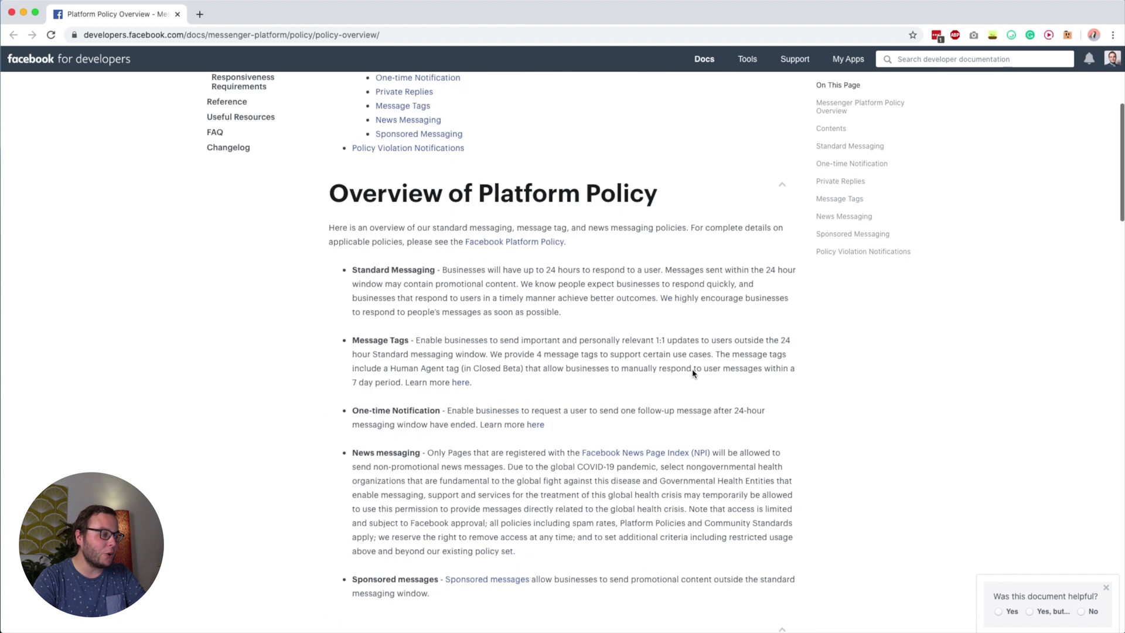
{"action": "scroll", "coordinate": [692, 374], "scroll_direction": "up", "scroll_amount": 5}
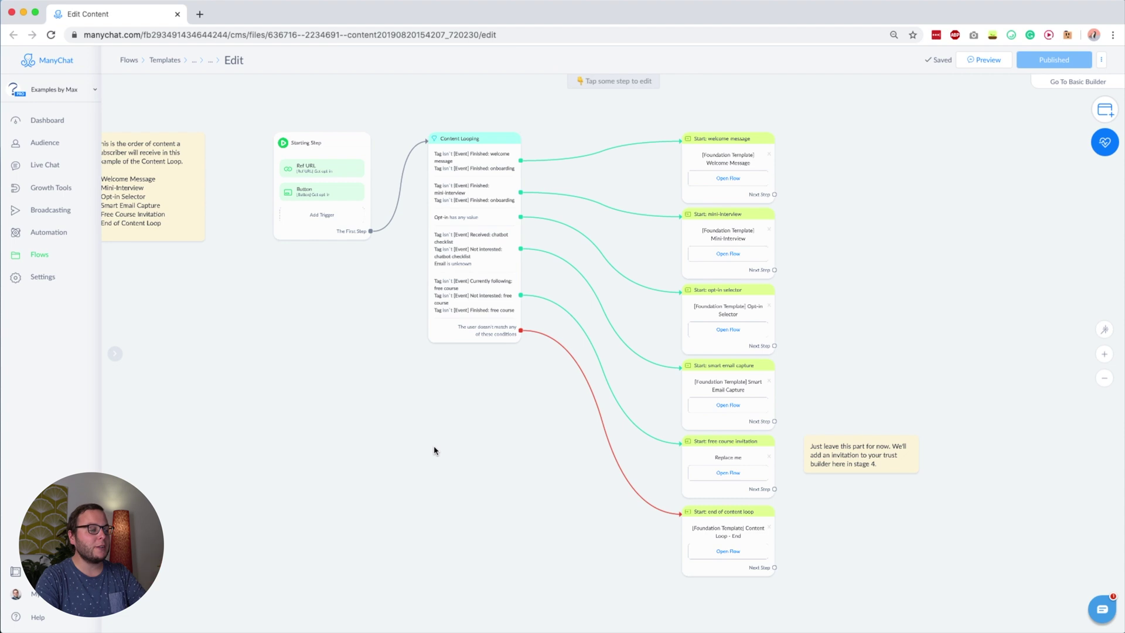
Examine the Content Looping conditions and open the linked "[Foundation Template] Welcome Message" flow
{"action": "scroll", "coordinate": [446, 445], "scroll_direction": "left", "scroll_amount": 2}
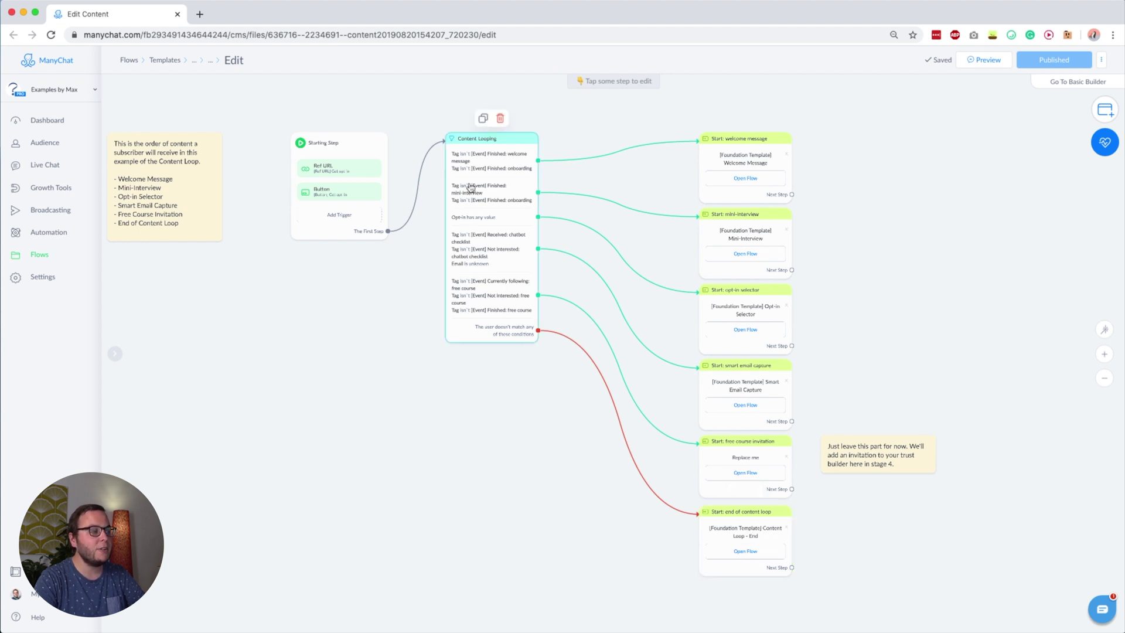
{"action": "scroll", "coordinate": [477, 161], "scroll_direction": "up", "scroll_amount": 3}
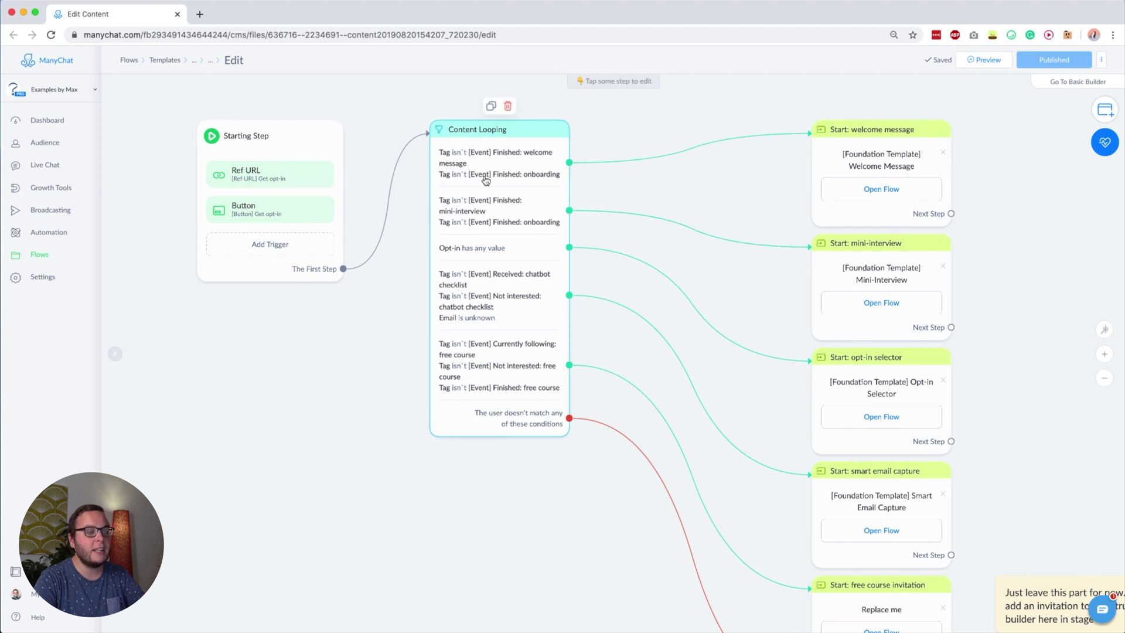
{"action": "left_click", "coordinate": [867, 167]}
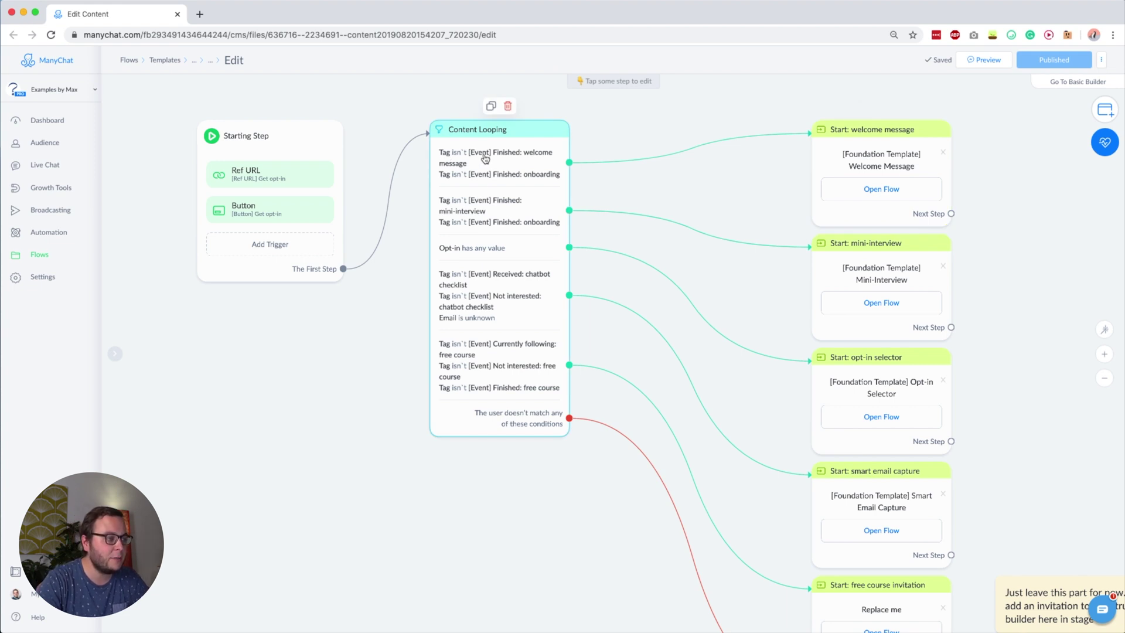
{"action": "left_click", "coordinate": [898, 193]}
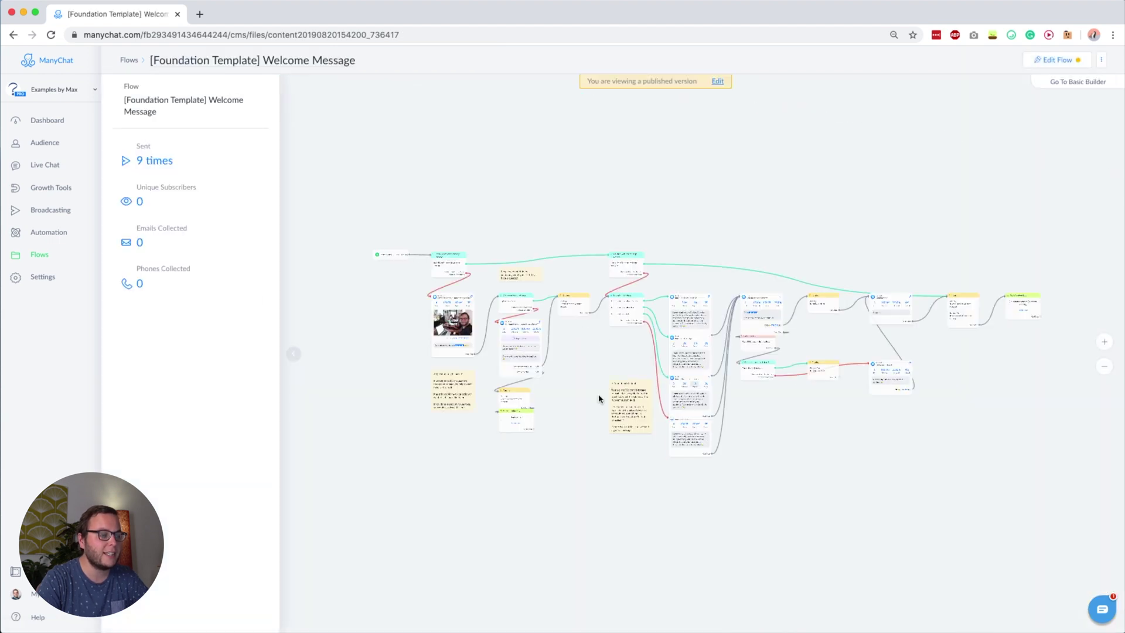
Inspect the Tagging action near the welcome flow's end and open the linked "[Foundation Template] Content Looping" flow
{"action": "scroll", "coordinate": [976, 314], "scroll_direction": "up", "scroll_amount": 5}
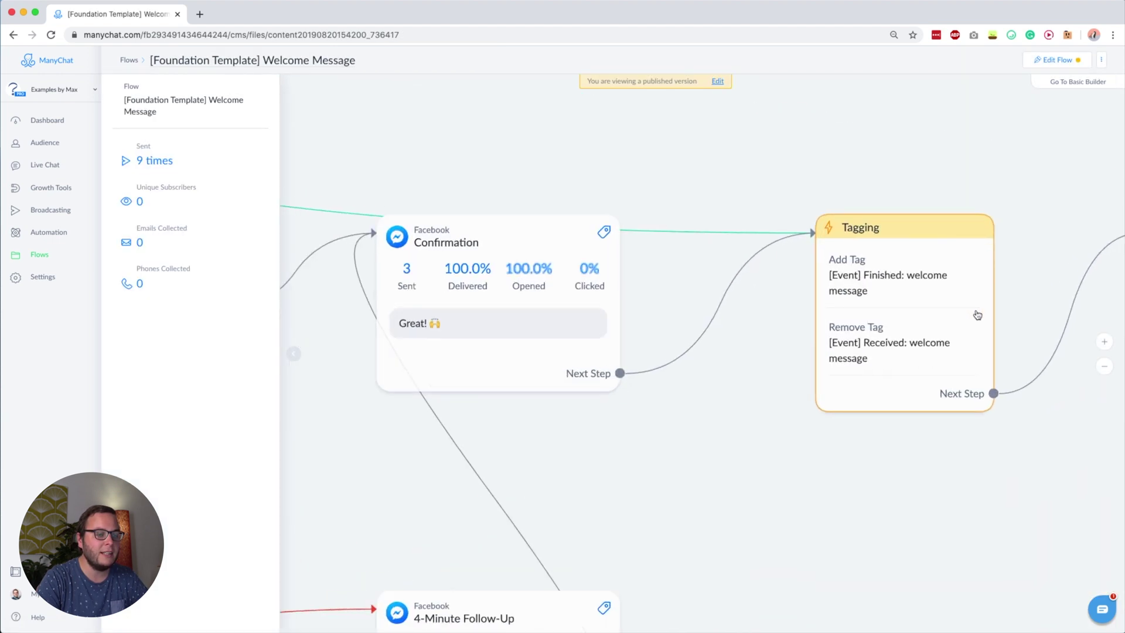
{"action": "scroll", "coordinate": [872, 474], "scroll_direction": "right", "scroll_amount": 4}
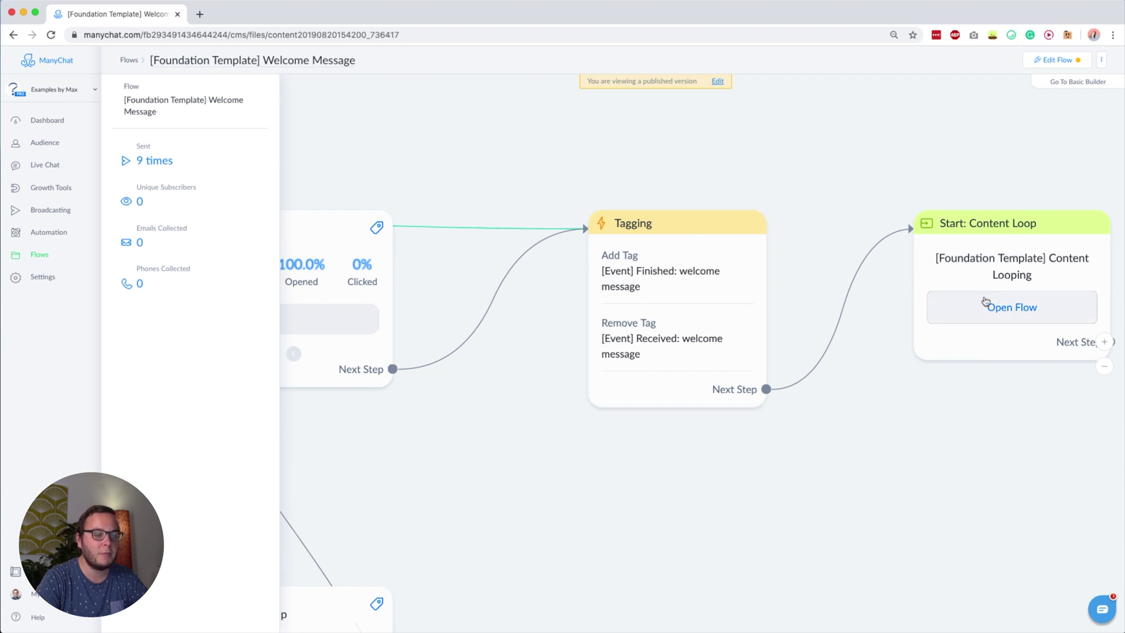
{"action": "left_click", "coordinate": [1007, 306]}
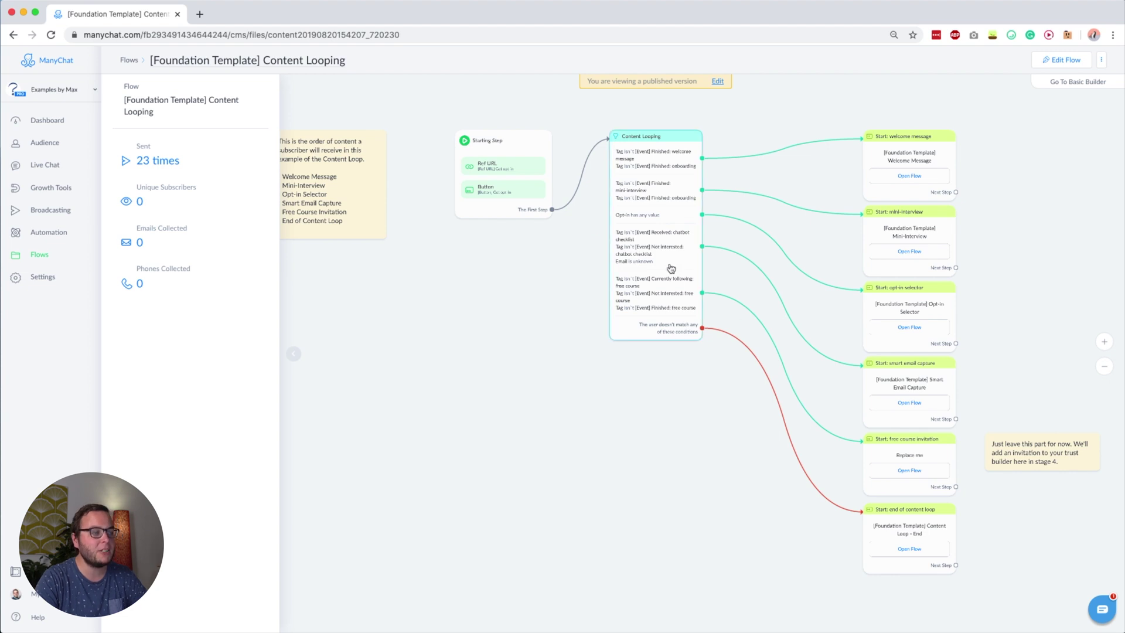
Inspect the Content Looping condition's details and open the flow for editing to examine its tag conditions and linked steps
{"action": "left_click", "coordinate": [635, 156]}
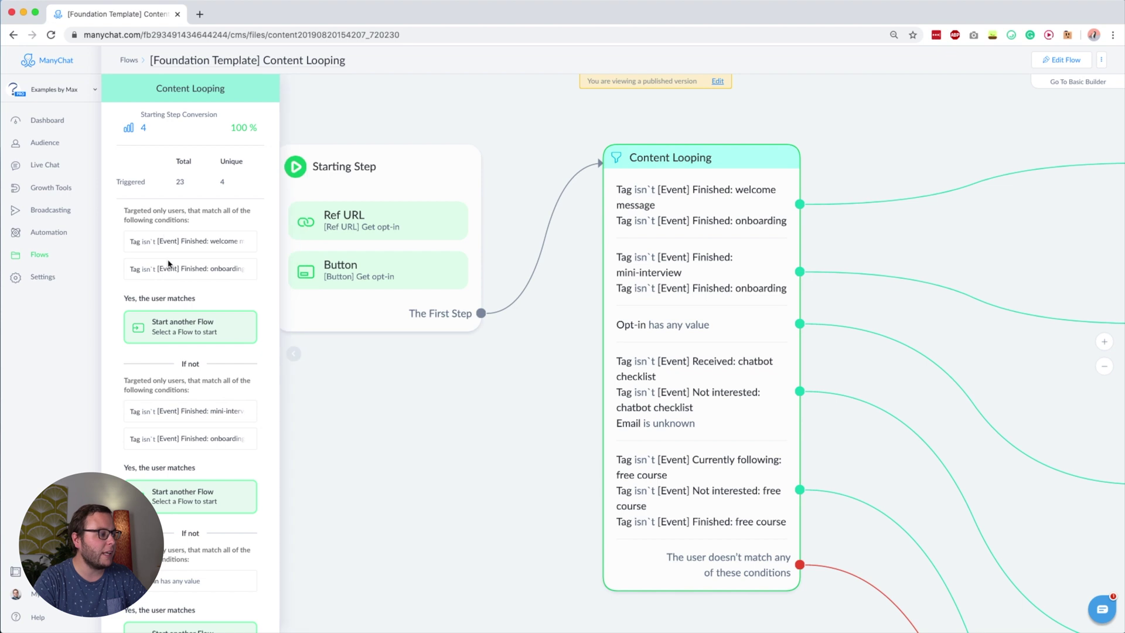
{"action": "left_click", "coordinate": [1064, 60]}
{"action": "scroll", "coordinate": [650, 166], "scroll_direction": "up", "scroll_amount": 5}
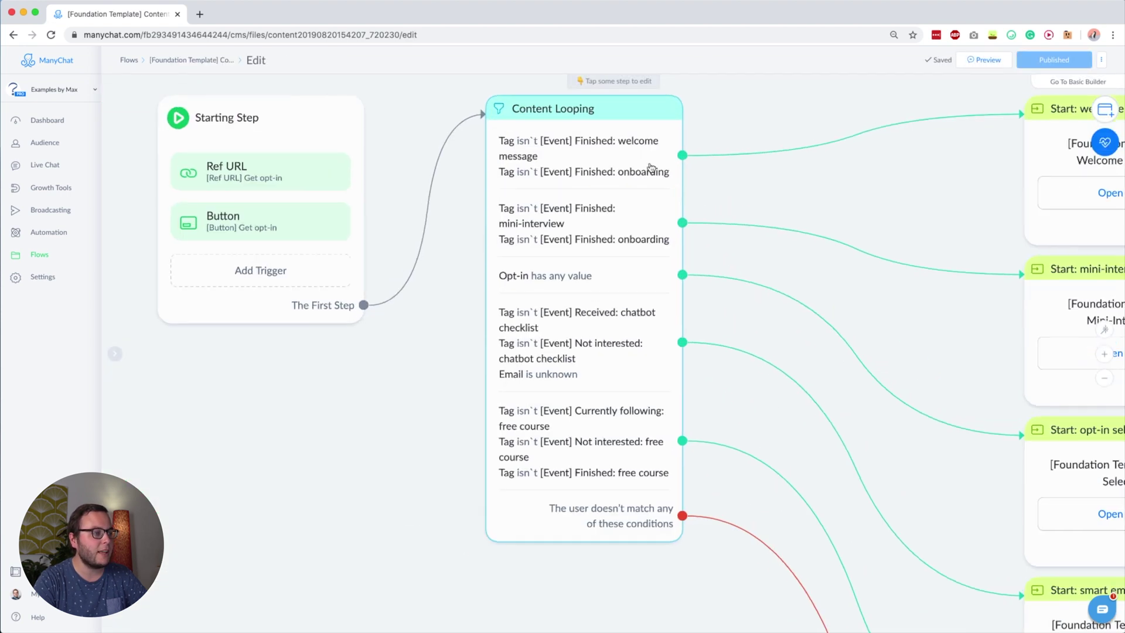
{"action": "scroll", "coordinate": [708, 151], "scroll_direction": "right", "scroll_amount": 5}
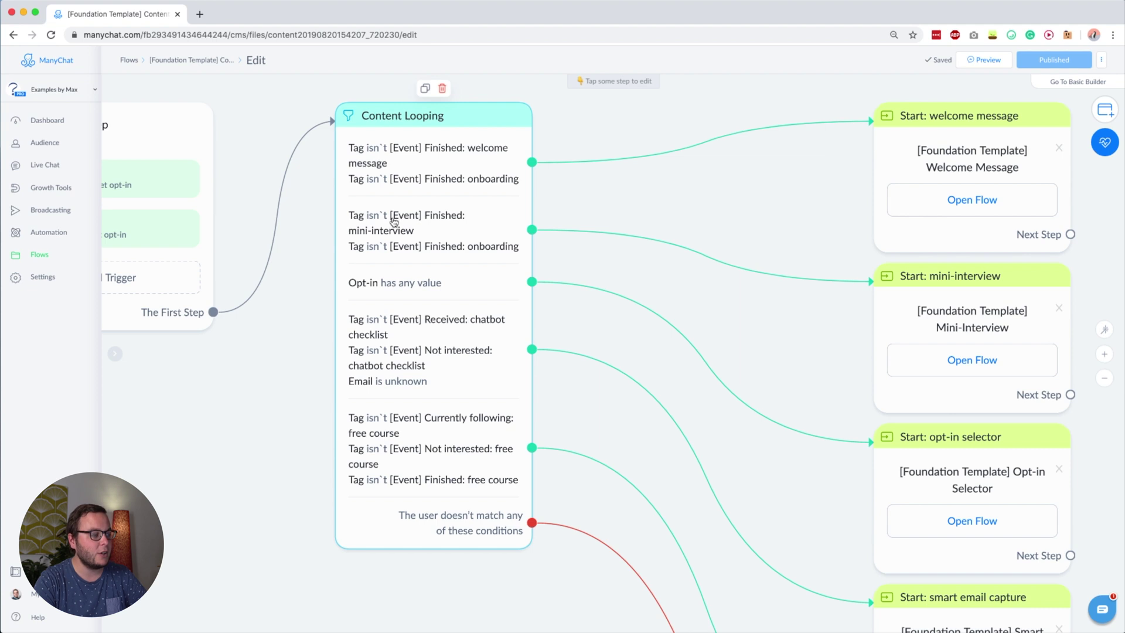
Open the linked Mini-Interview flow, examine its final tag actions, and return to Content Looping through the "Start: Content Loop" step
{"action": "left_click", "coordinate": [984, 360]}
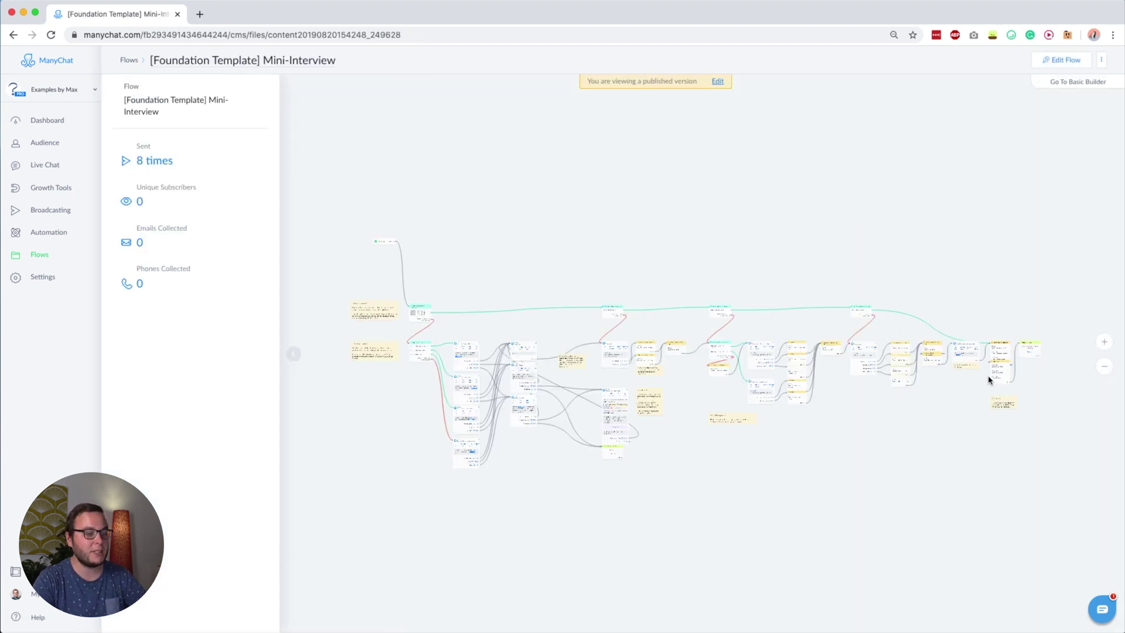
{"action": "scroll", "coordinate": [1033, 360], "scroll_direction": "up", "scroll_amount": 5}
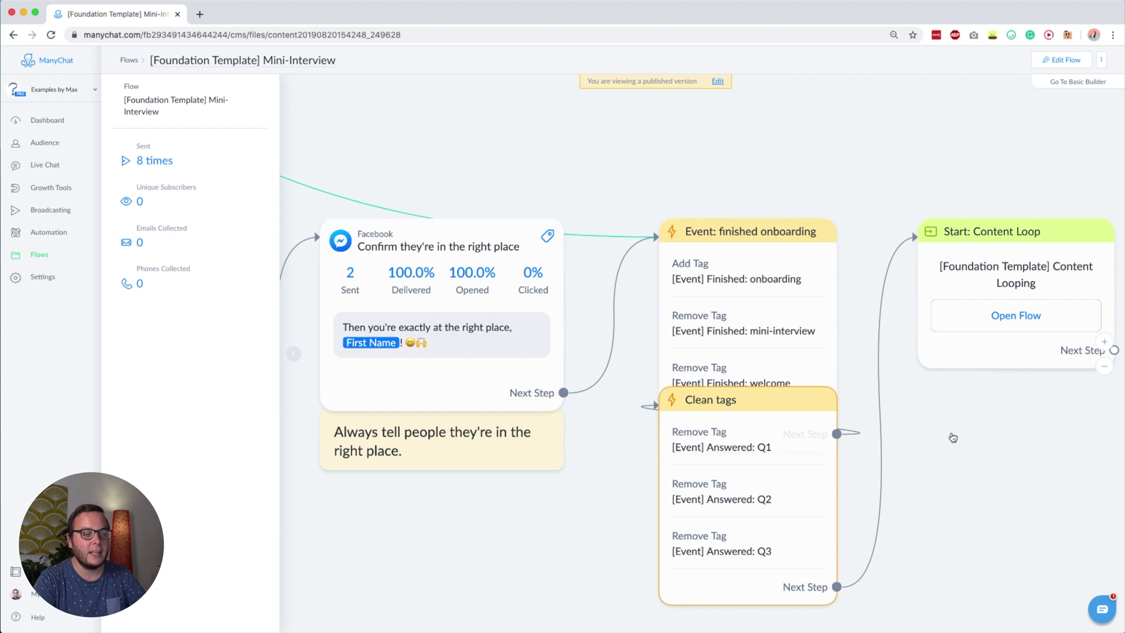
{"action": "left_click", "coordinate": [1013, 319]}
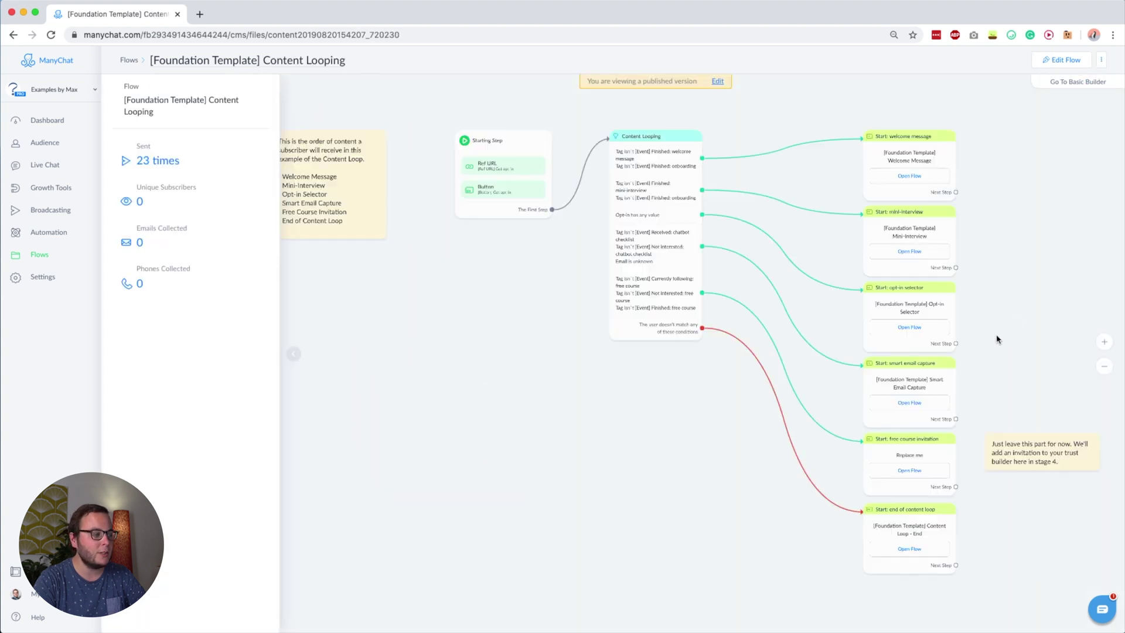
Collapse the flow statistics and review how the Content Looping conditions route to the welcome message, mini-interview, opt-in selector and email capture flows
{"action": "scroll", "coordinate": [647, 176], "scroll_direction": "up", "scroll_amount": 3}
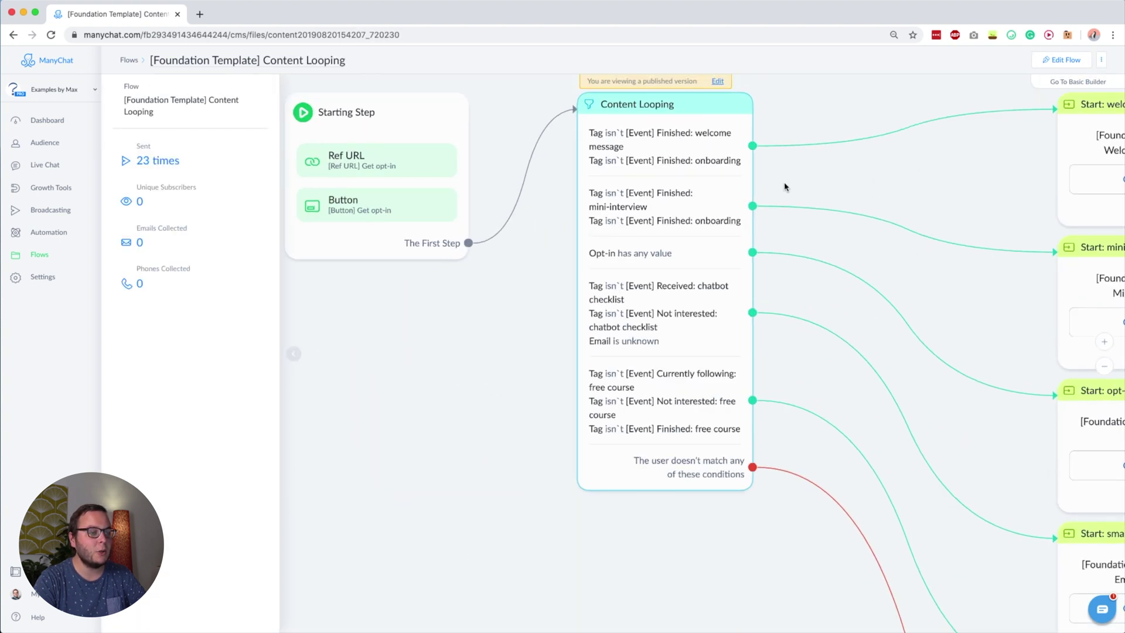
{"action": "left_click_drag", "start_coordinate": [784, 182], "coordinate": [645, 188]}
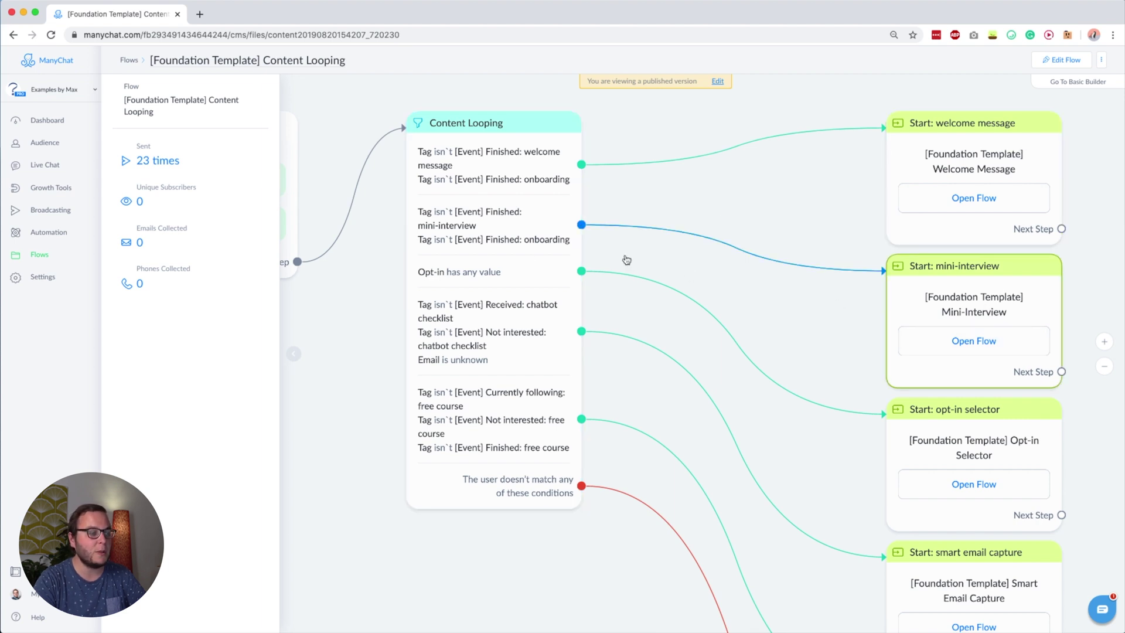
{"action": "left_click", "coordinate": [308, 322]}
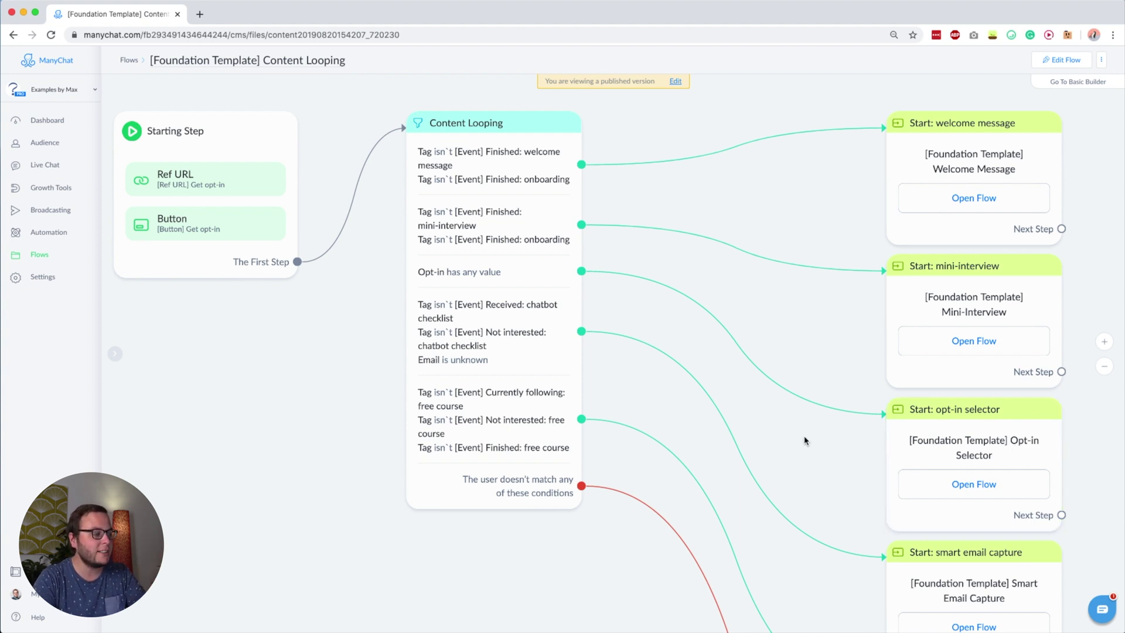
{"action": "scroll", "coordinate": [805, 437], "scroll_direction": "down", "scroll_amount": 2}
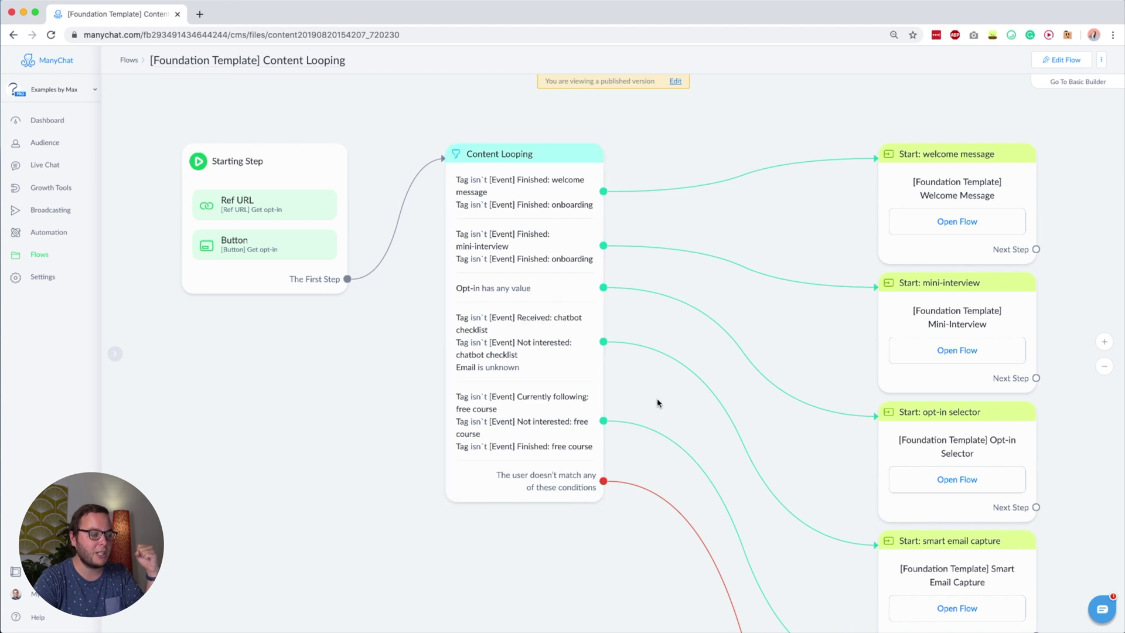
{"action": "left_click_drag", "start_coordinate": [658, 402], "coordinate": [424, 275]}
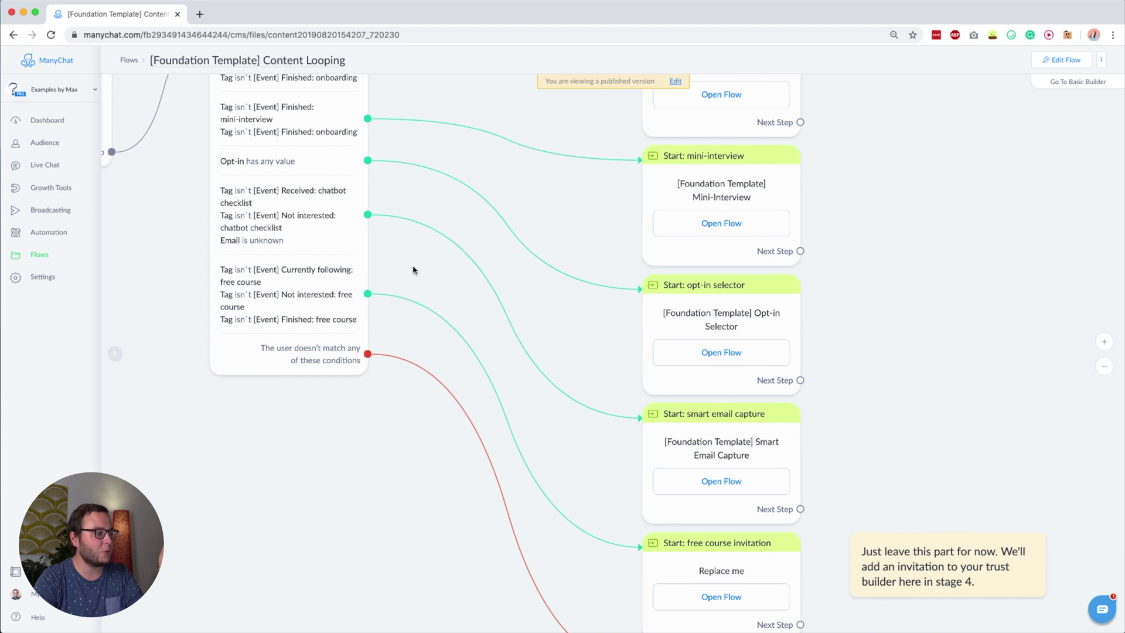
{"action": "left_click_drag", "start_coordinate": [413, 268], "coordinate": [461, 284]}
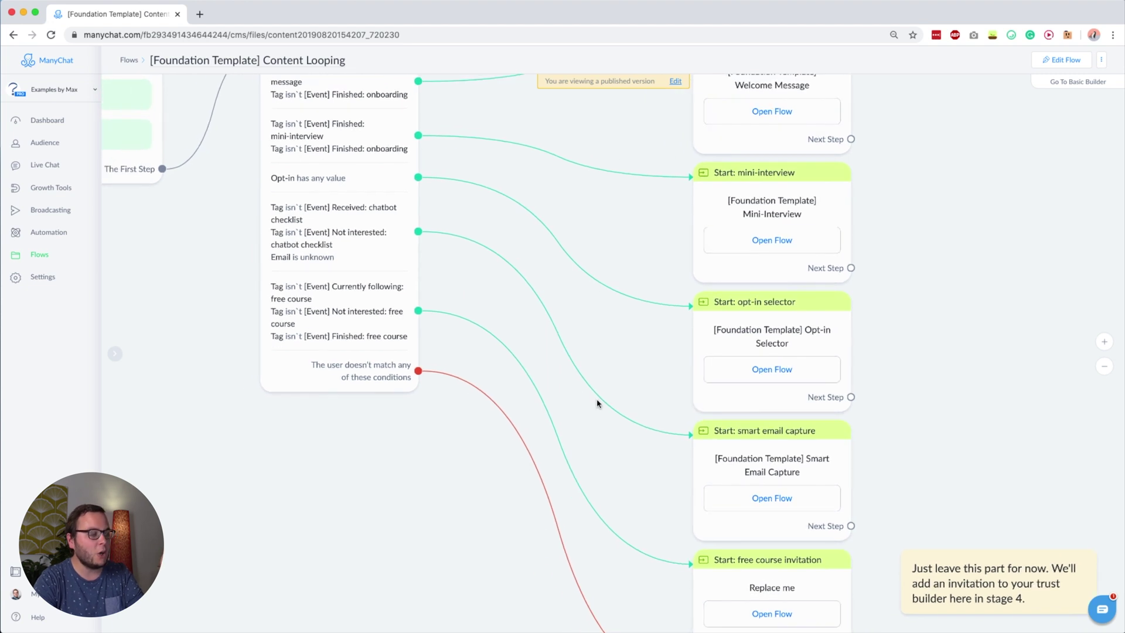
{"action": "left_click_drag", "start_coordinate": [360, 432], "coordinate": [382, 476]}
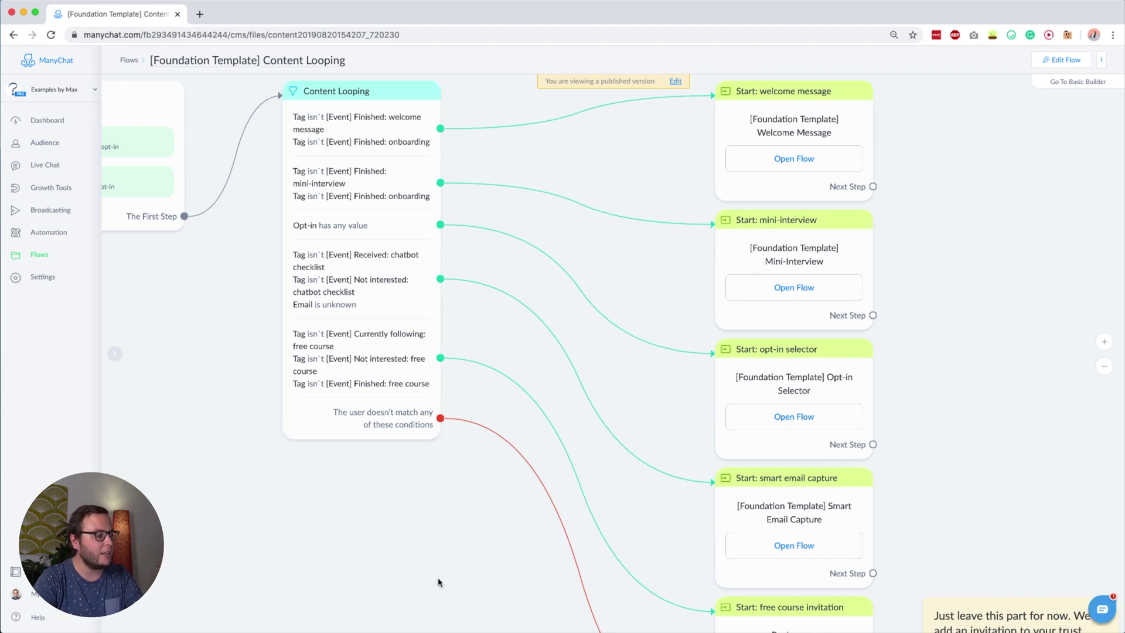
Examine the free course conditions and follow the no-match path from Content Looping to the "Start: end of content loop" step
{"action": "scroll", "coordinate": [439, 582], "scroll_direction": "down", "scroll_amount": 3}
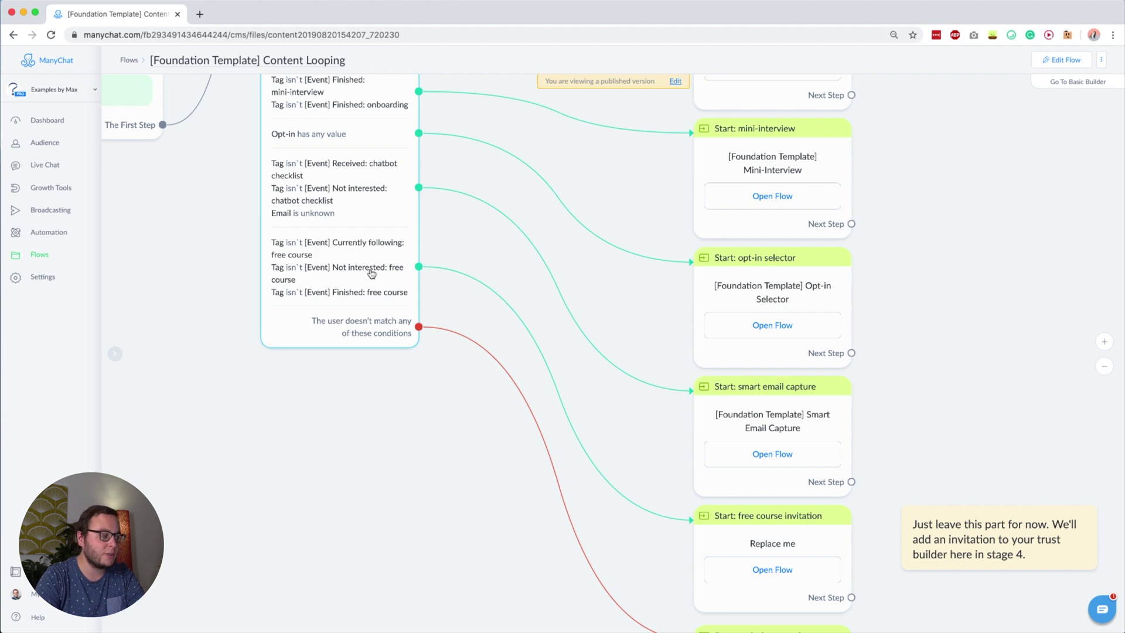
{"action": "left_click_drag", "start_coordinate": [409, 414], "coordinate": [354, 316]}
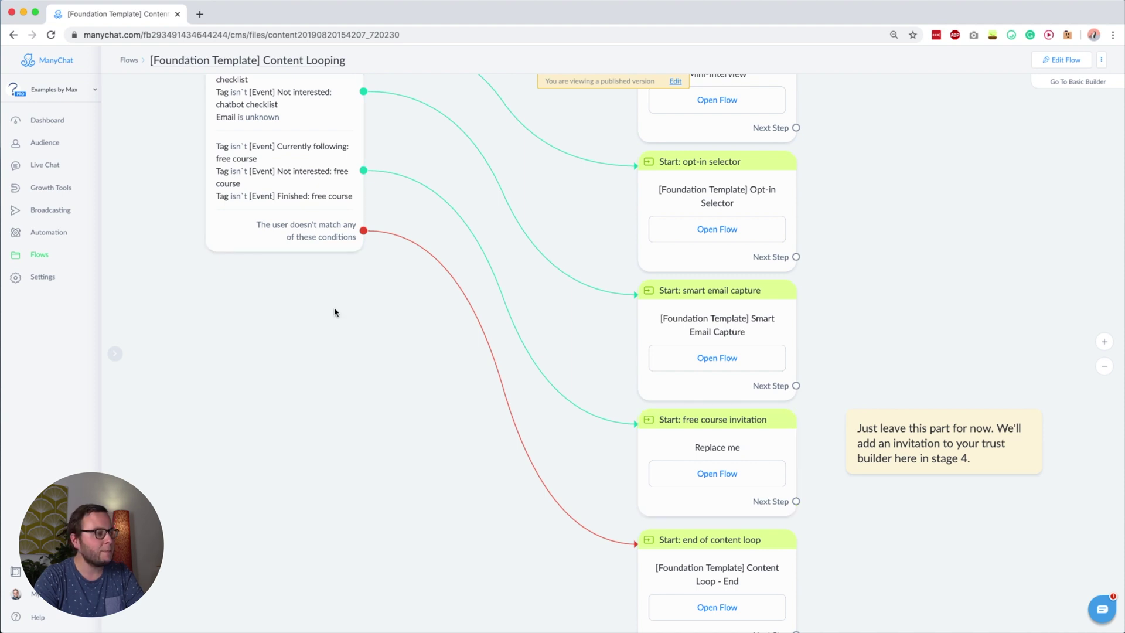
{"action": "left_click_drag", "start_coordinate": [334, 308], "coordinate": [359, 520]}
{"action": "scroll", "coordinate": [779, 485], "scroll_direction": "down", "scroll_amount": 3}
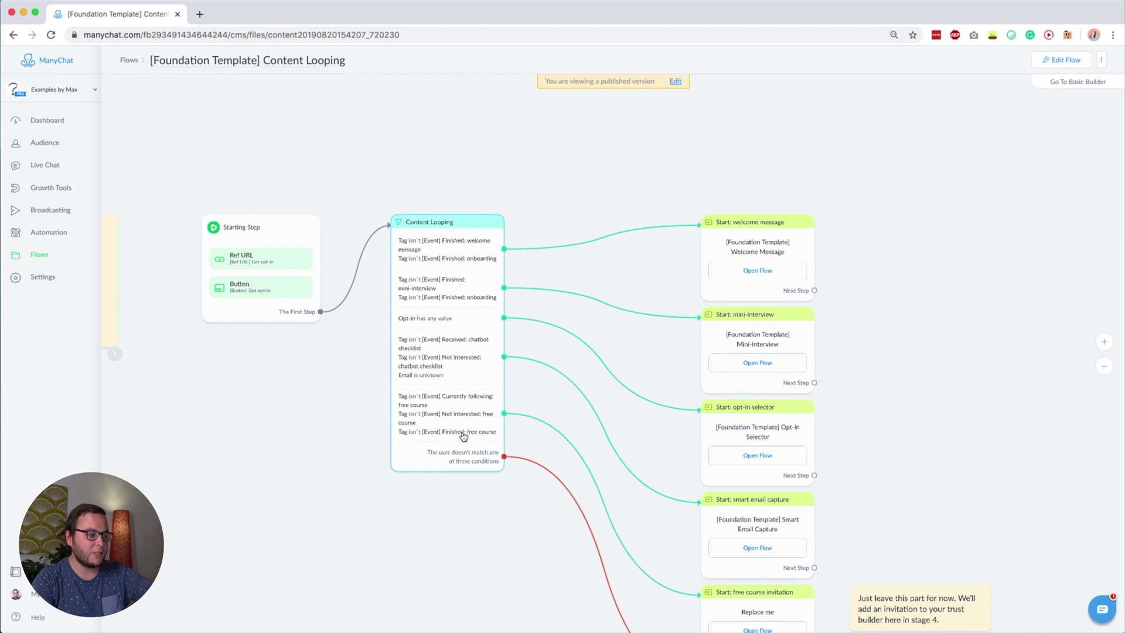
{"action": "left_click_drag", "start_coordinate": [507, 486], "coordinate": [406, 239]}
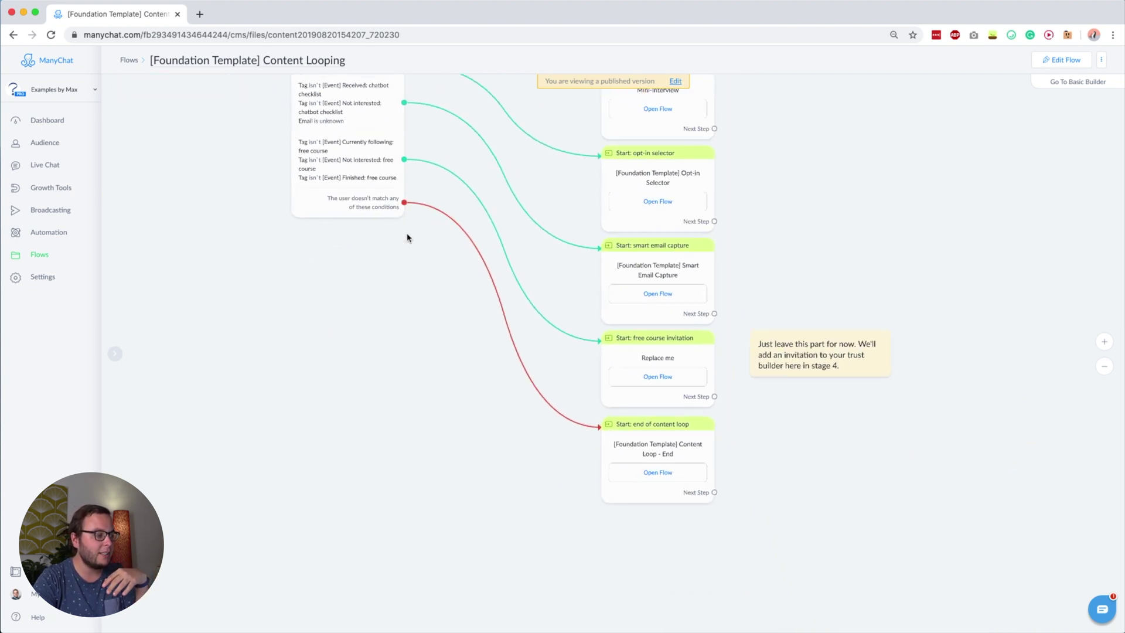
Open the "[Foundation Template] Content Loop - End" flow, review its weekend and evening conditions, and return to the Content Looping flow
{"action": "left_click", "coordinate": [661, 473]}
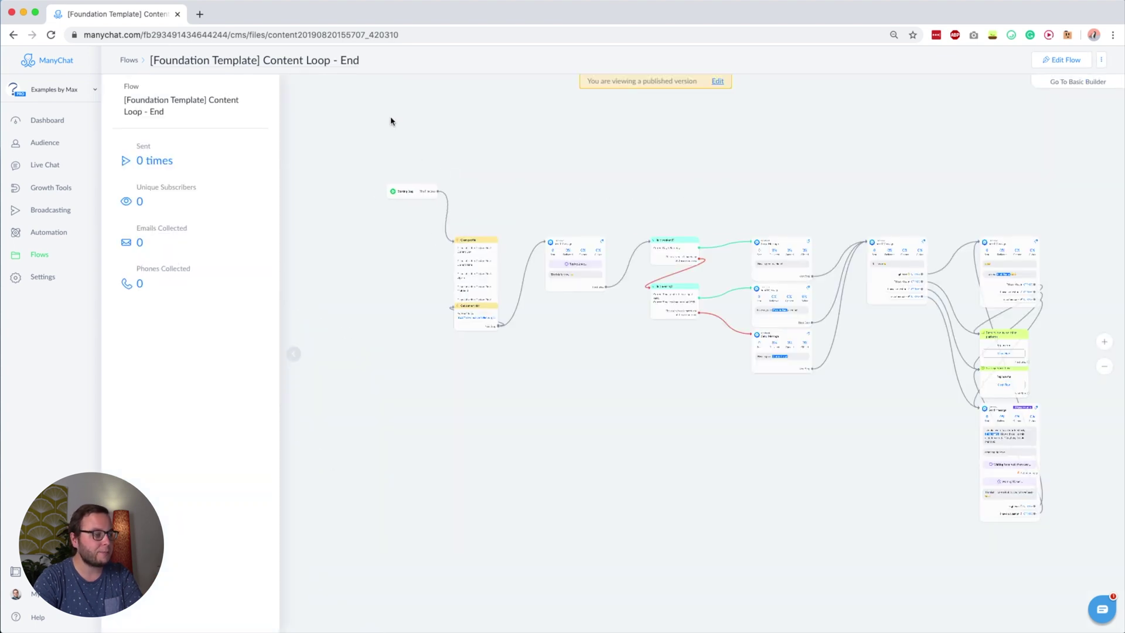
{"action": "scroll", "coordinate": [577, 266], "scroll_direction": "up", "scroll_amount": 5}
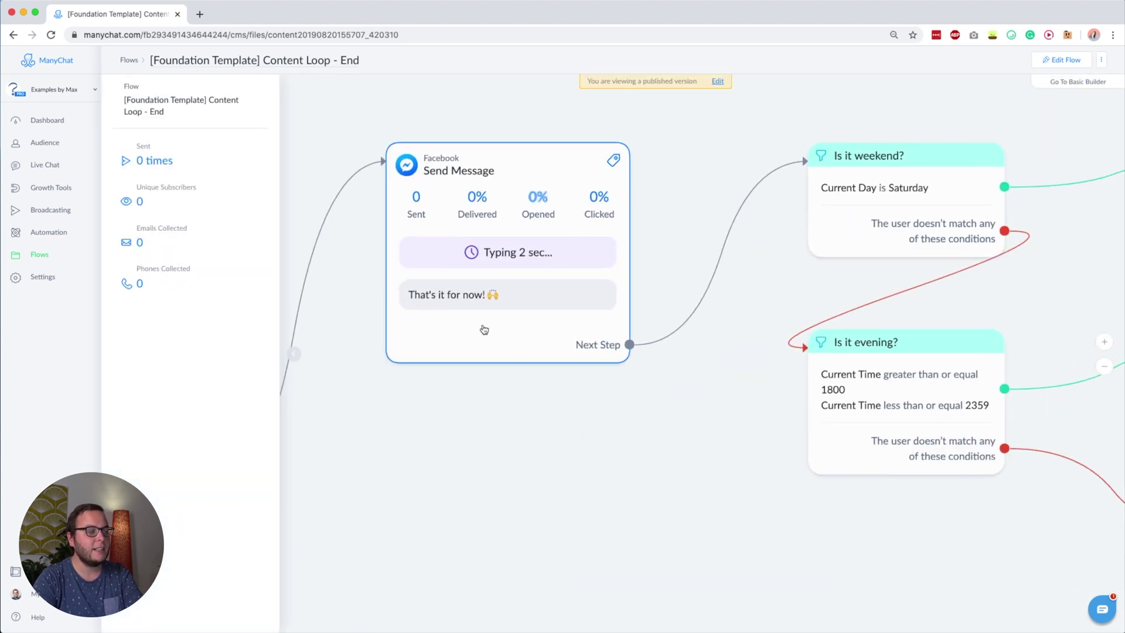
{"action": "scroll", "coordinate": [483, 329], "scroll_direction": "down", "scroll_amount": 5}
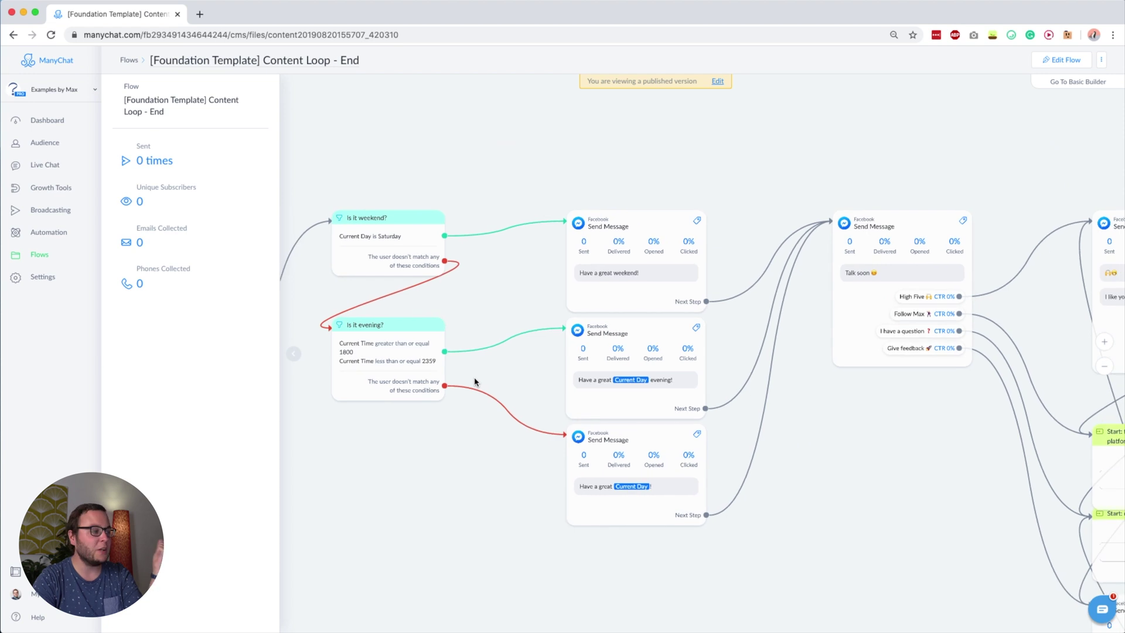
{"action": "scroll", "coordinate": [474, 377], "scroll_direction": "down", "scroll_amount": 3}
{"action": "left_click", "coordinate": [13, 34]}
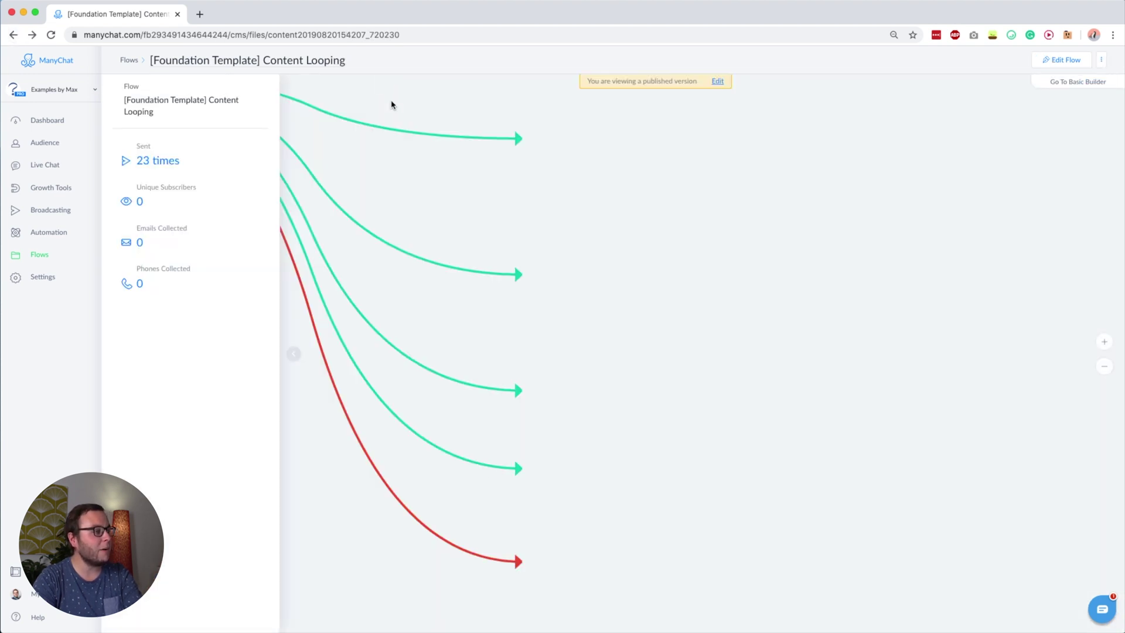
{"action": "left_click_drag", "start_coordinate": [546, 356], "coordinate": [472, 359]}
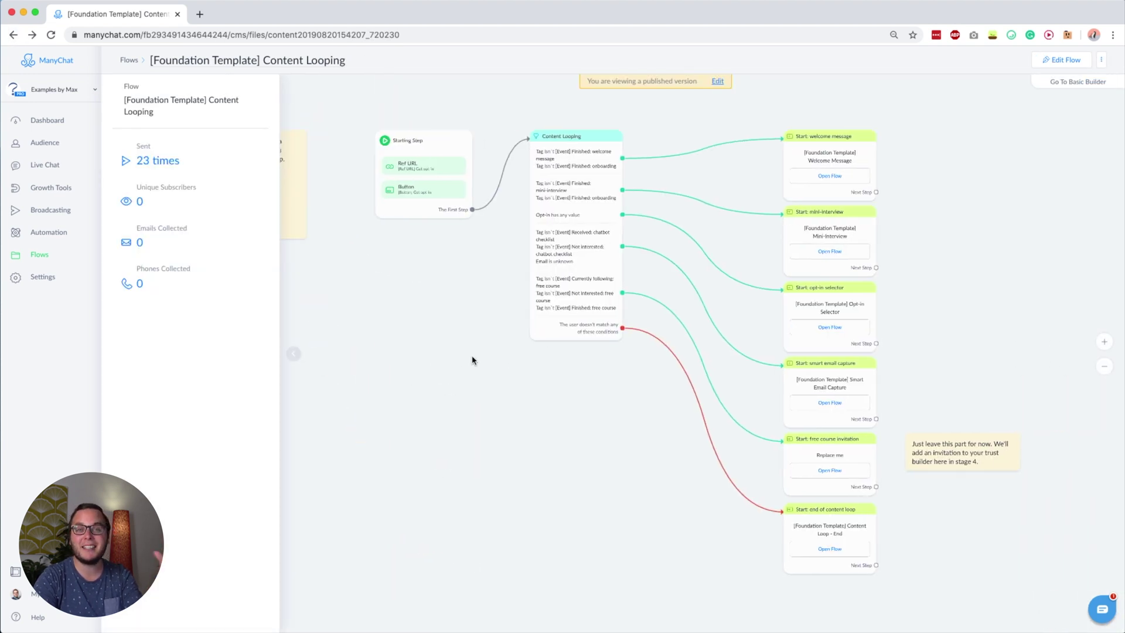
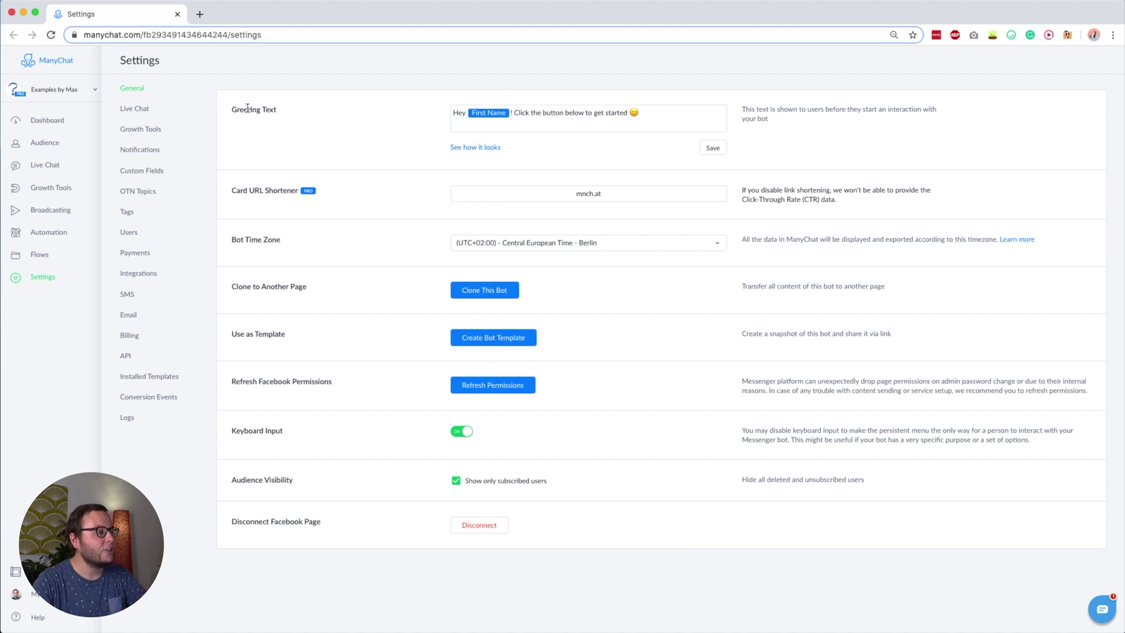
Preview how the bot's greeting text looks in Messenger and close the preview
{"action": "left_click", "coordinate": [469, 147]}
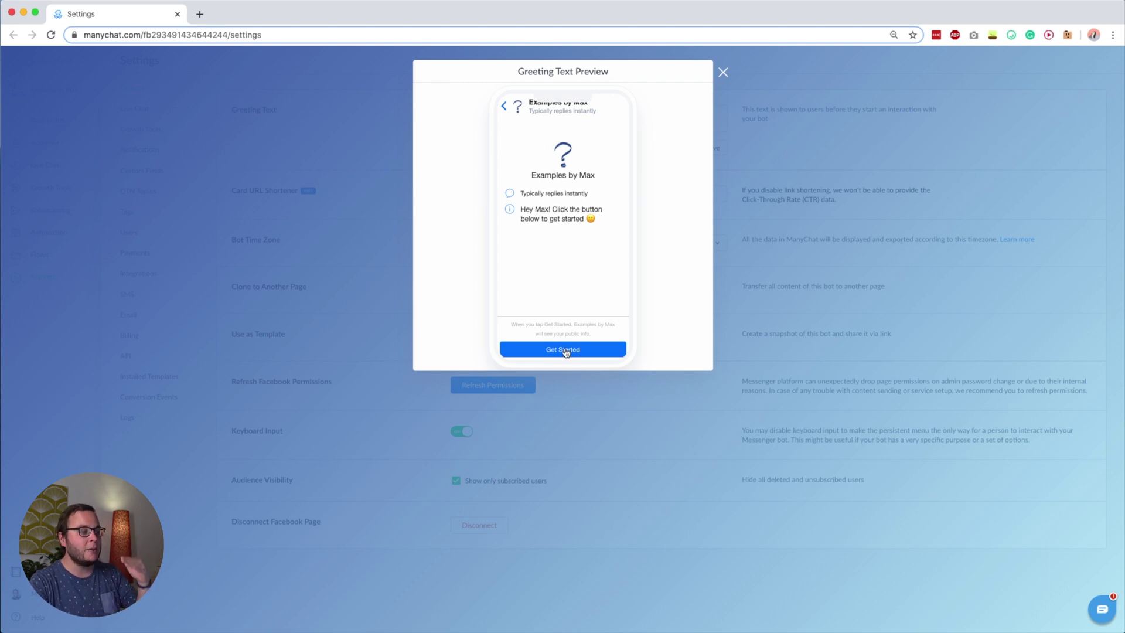
{"action": "left_click", "coordinate": [724, 73]}
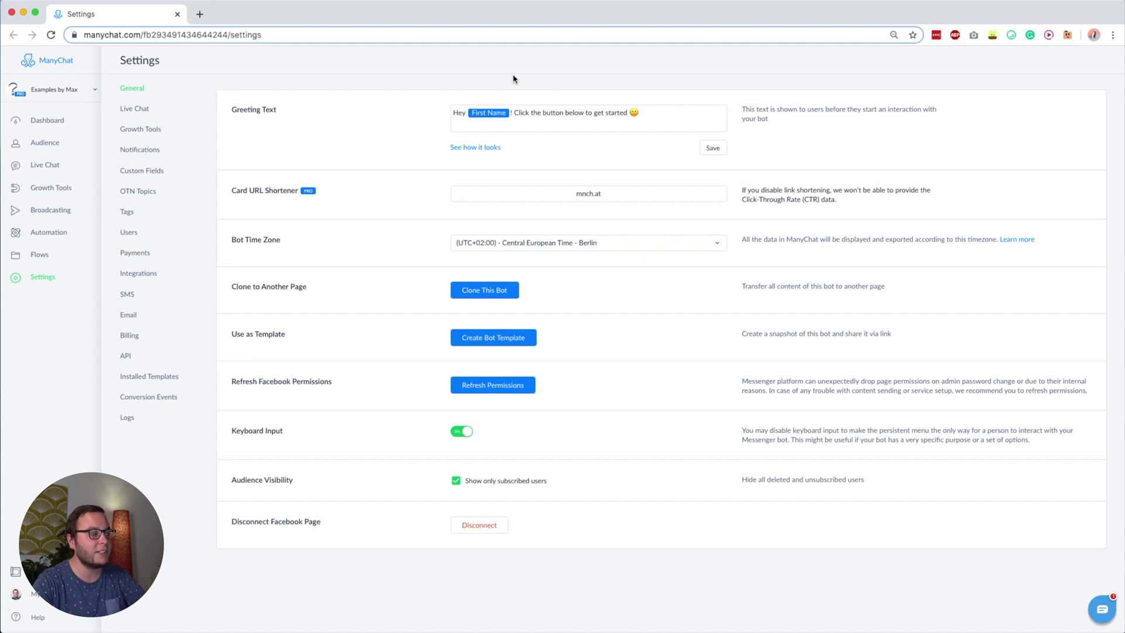
{"action": "left_click", "coordinate": [481, 152]}
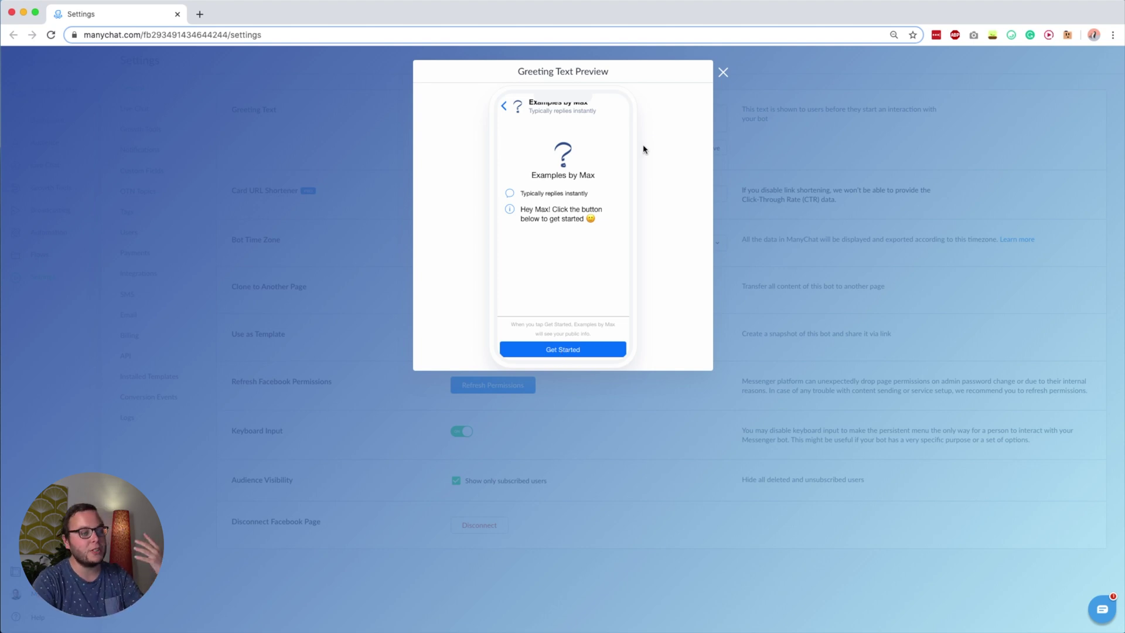
{"action": "left_click", "coordinate": [723, 75]}
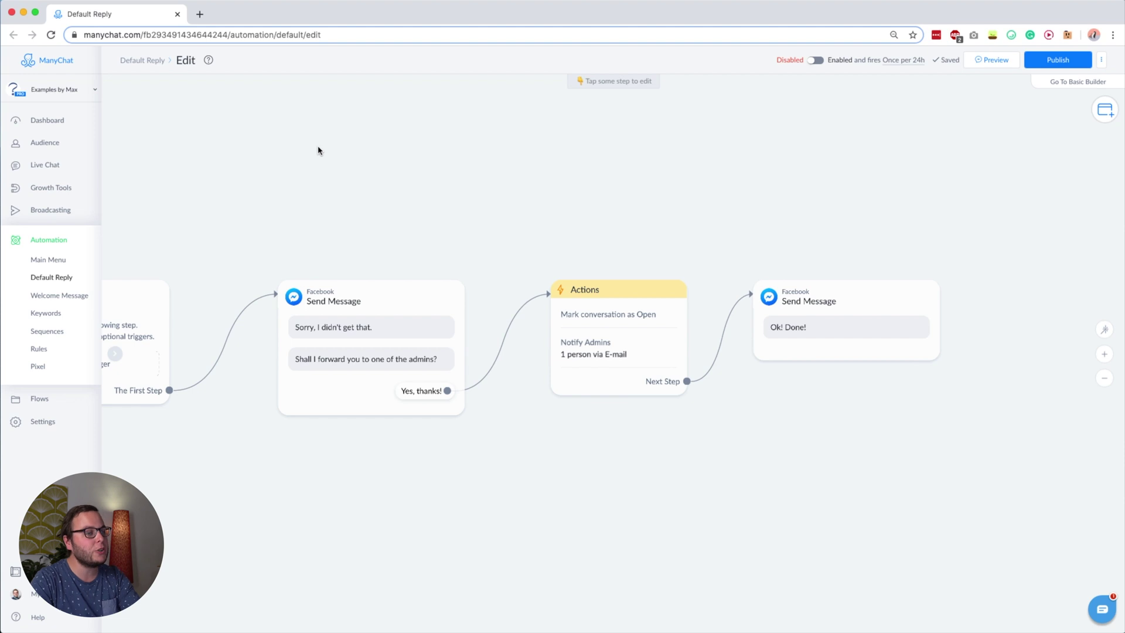
Examine the Default Reply flow from its opening message to its closing message, inspecting the Actions step's conversation and admin notification settings
{"action": "scroll", "coordinate": [381, 203], "scroll_direction": "left", "scroll_amount": 2}
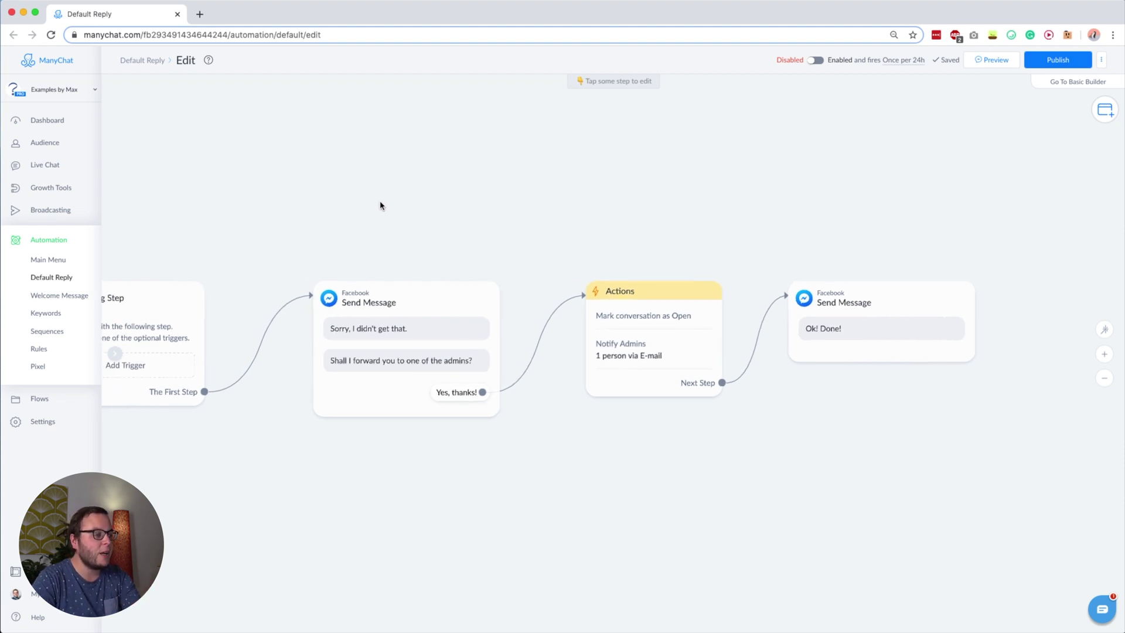
{"action": "scroll", "coordinate": [365, 193], "scroll_direction": "left", "scroll_amount": 3}
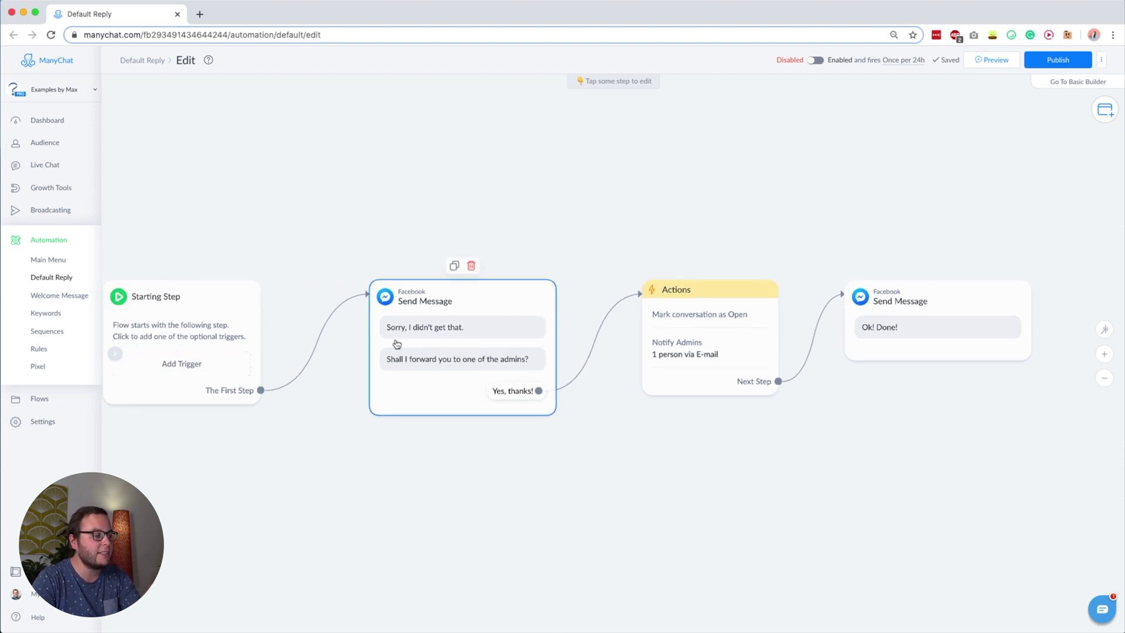
{"action": "scroll", "coordinate": [403, 338], "scroll_direction": "up", "scroll_amount": 2}
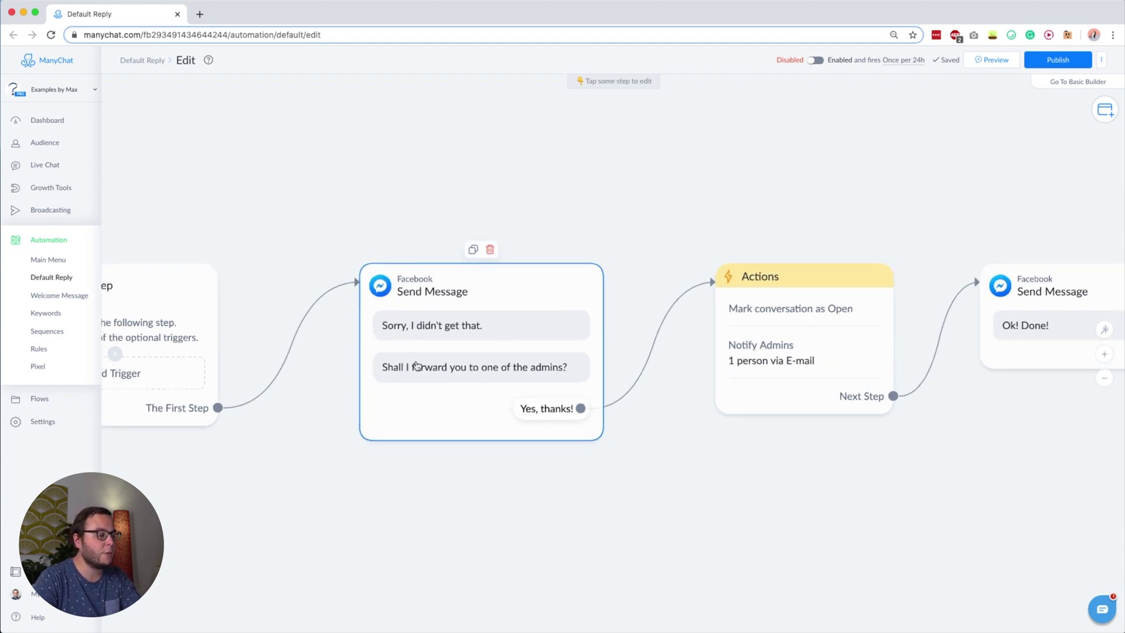
{"action": "scroll", "coordinate": [667, 483], "scroll_direction": "right", "scroll_amount": 4}
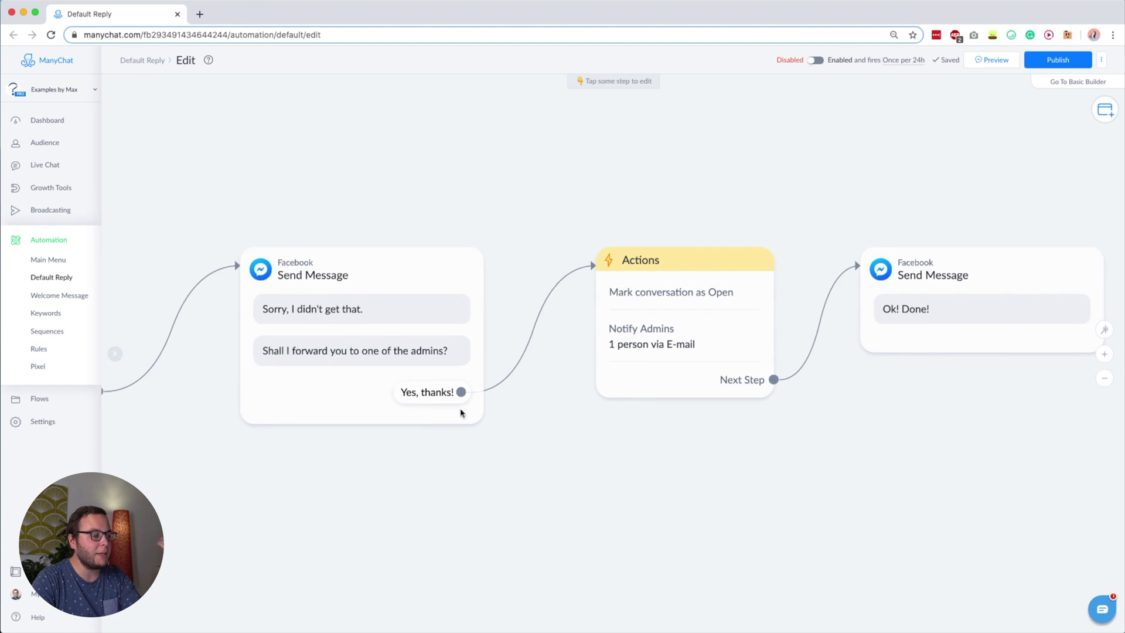
{"action": "scroll", "coordinate": [586, 387], "scroll_direction": "right", "scroll_amount": 4}
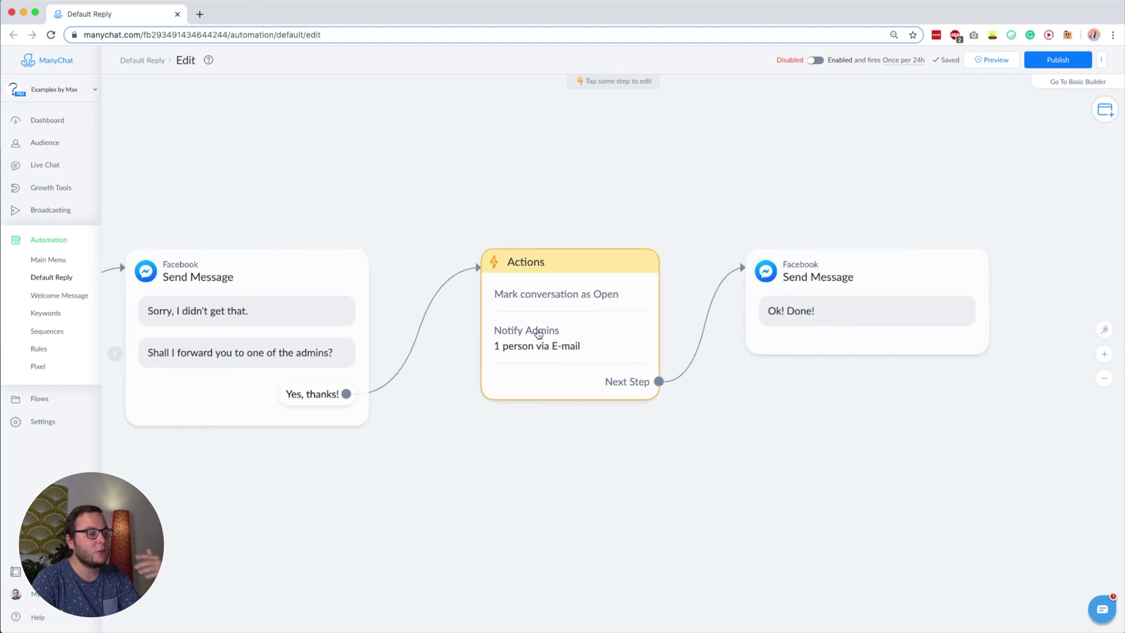
{"action": "left_click", "coordinate": [564, 296]}
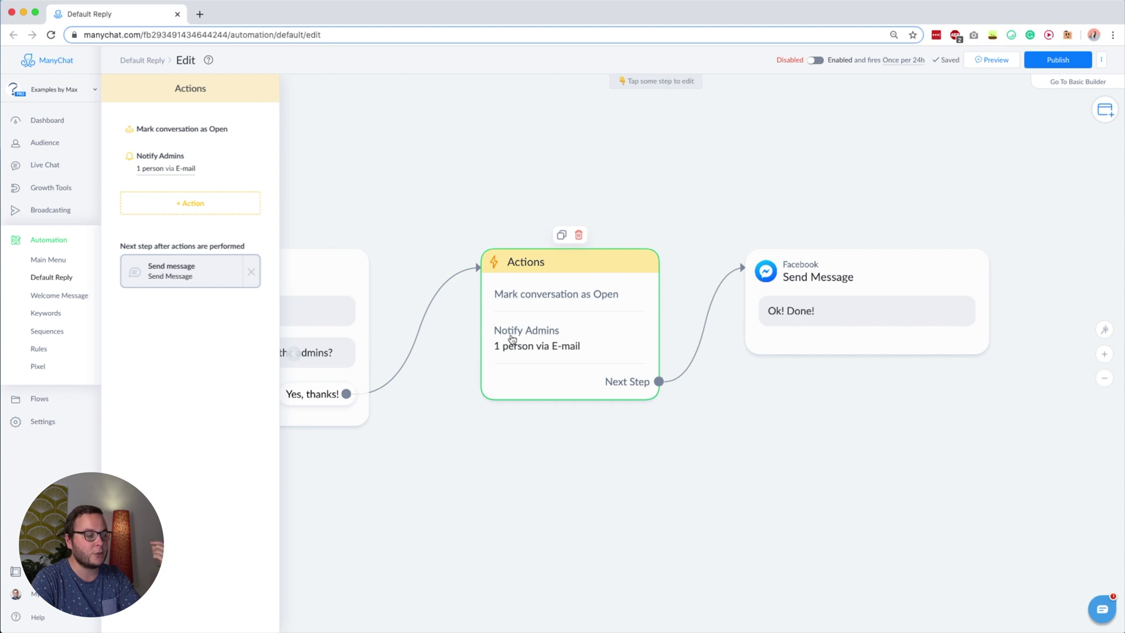
{"action": "left_click", "coordinate": [826, 456]}
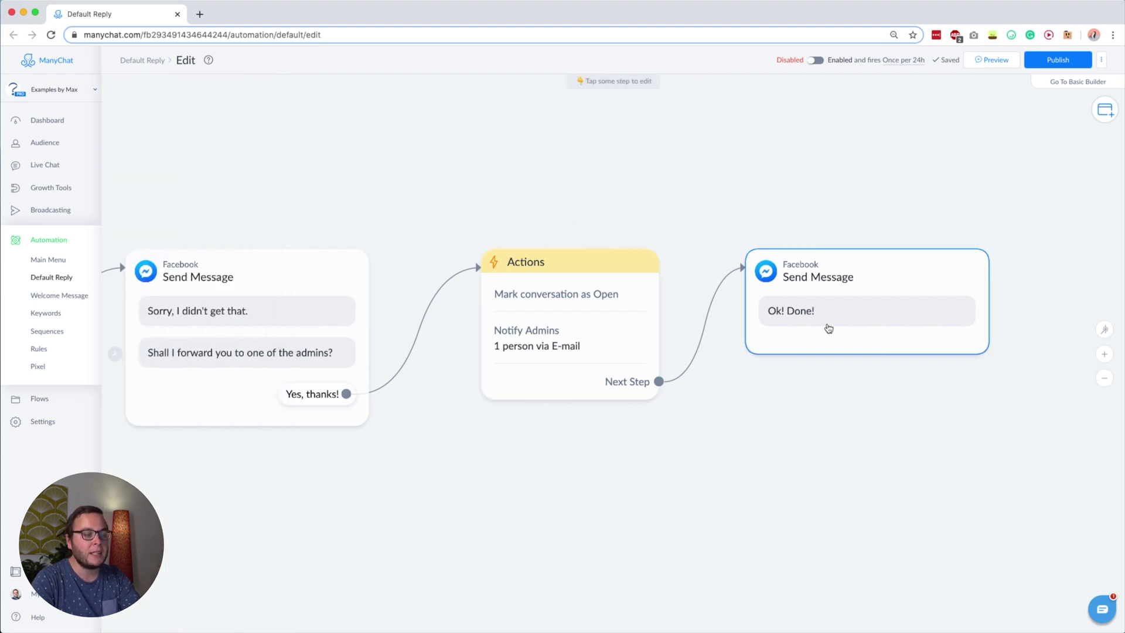
{"action": "mouse_move", "coordinate": [778, 321]}
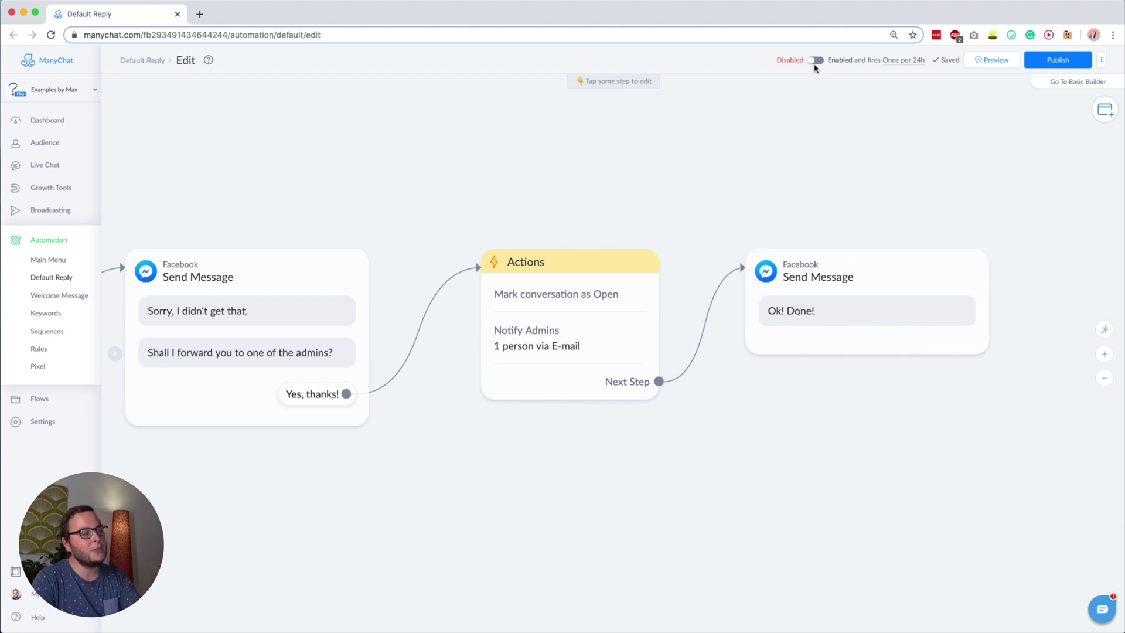
{"action": "scroll", "coordinate": [457, 155], "scroll_direction": "left", "scroll_amount": 2}
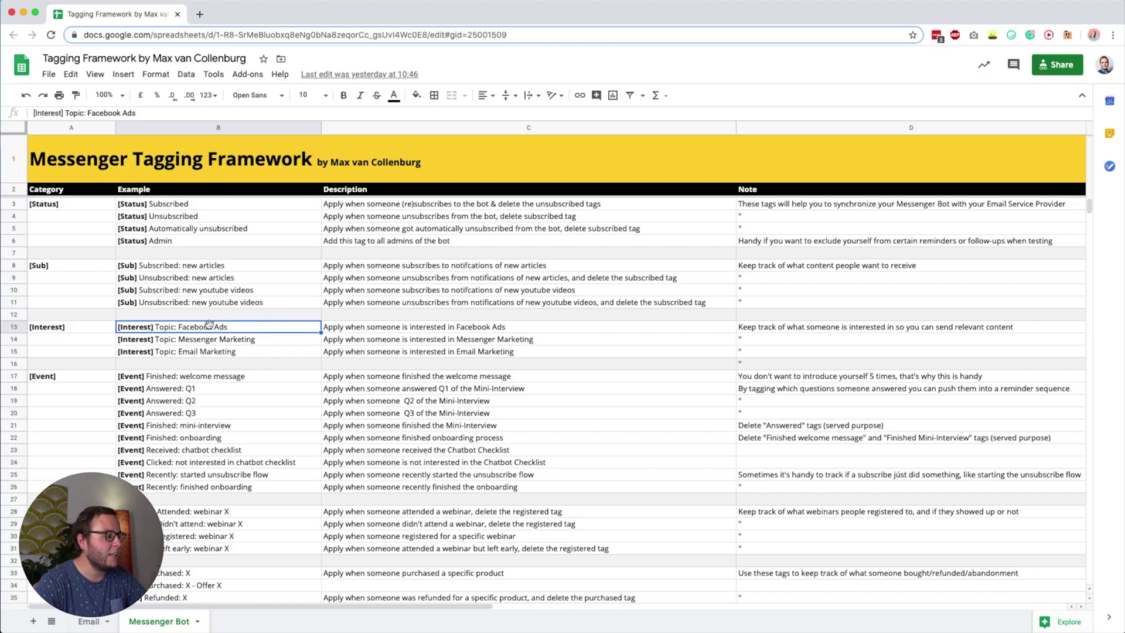
Examine the naming structure of the "[Interest] Topic: Facebook Ads" example tag, highlighting its category, its "Topic" label and its value in turn
{"action": "double_click", "coordinate": [155, 327]}
{"action": "left_click_drag", "start_coordinate": [153, 327], "coordinate": [103, 328]}
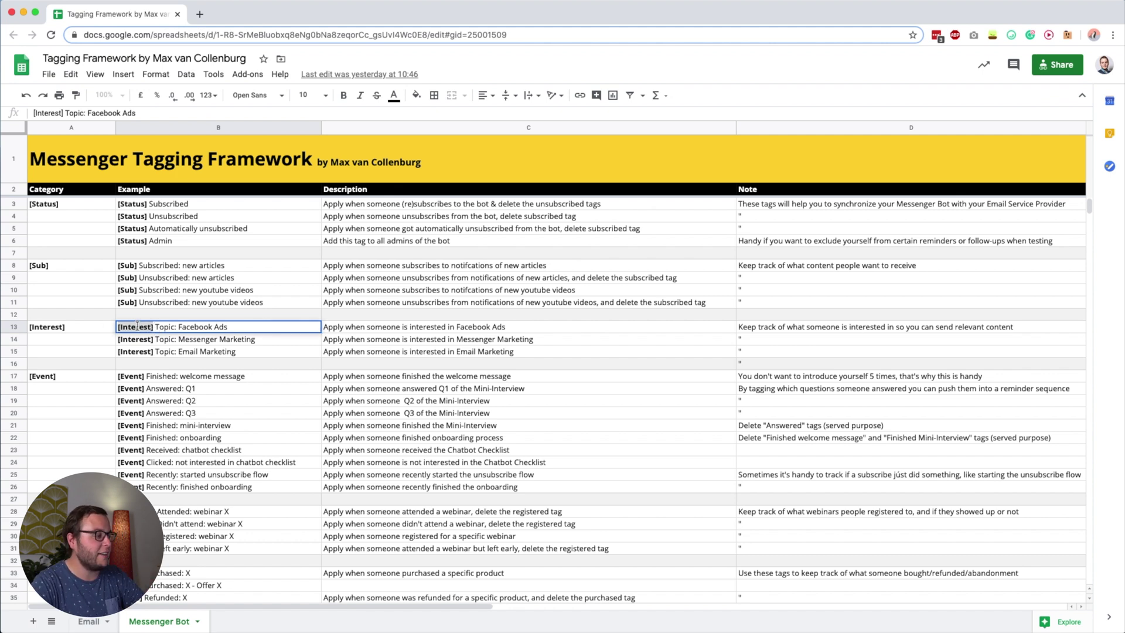
{"action": "double_click", "coordinate": [164, 327]}
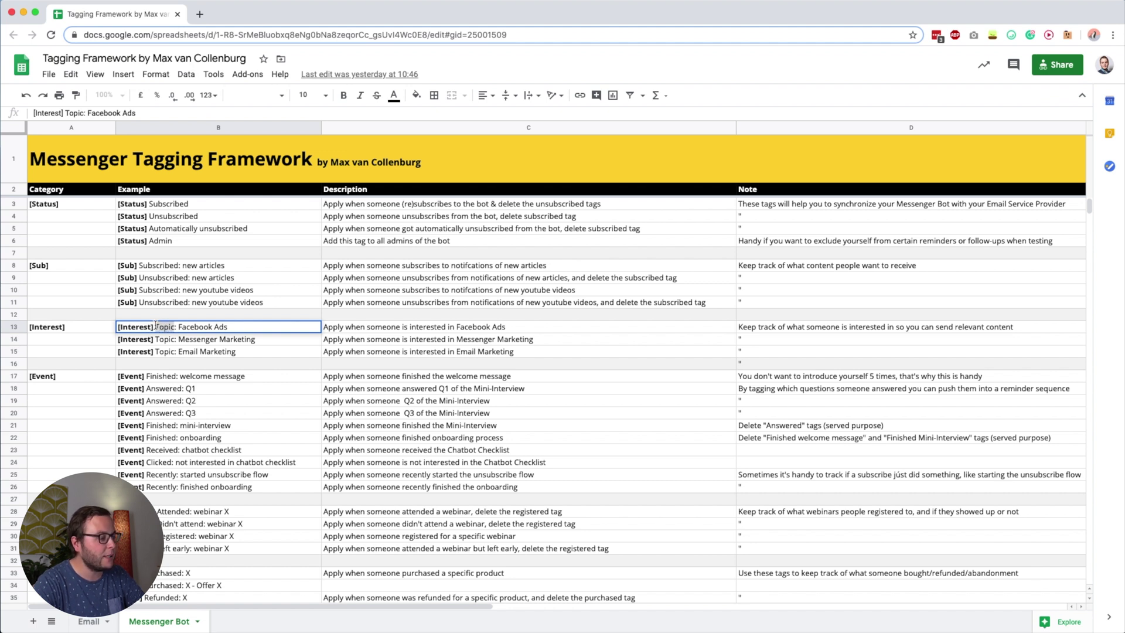
{"action": "left_click_drag", "start_coordinate": [178, 327], "coordinate": [222, 326]}
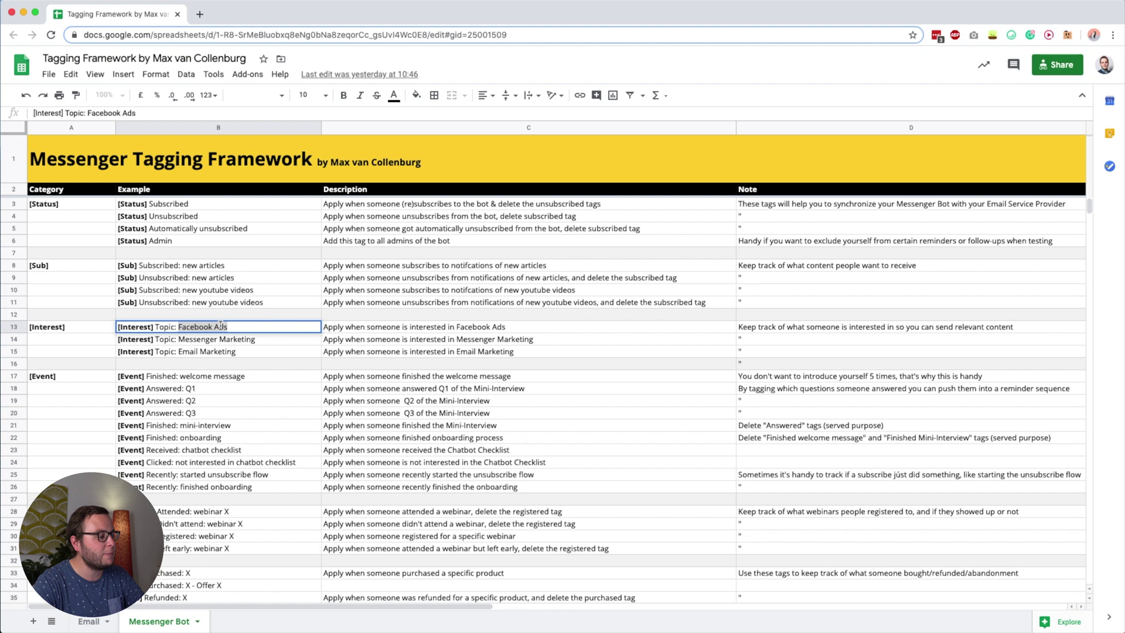
{"action": "left_click", "coordinate": [192, 325]}
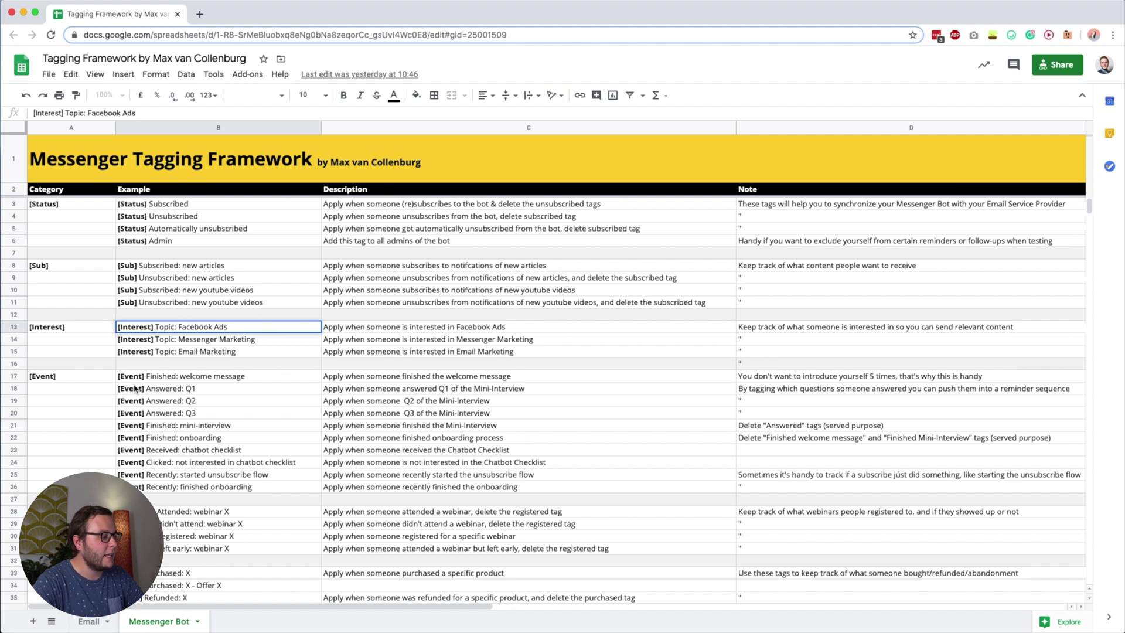
Review the example tags in the [Event], [Webinar] and [Sales] categories of the Messenger Tagging Framework sheet
{"action": "left_click", "coordinate": [128, 391]}
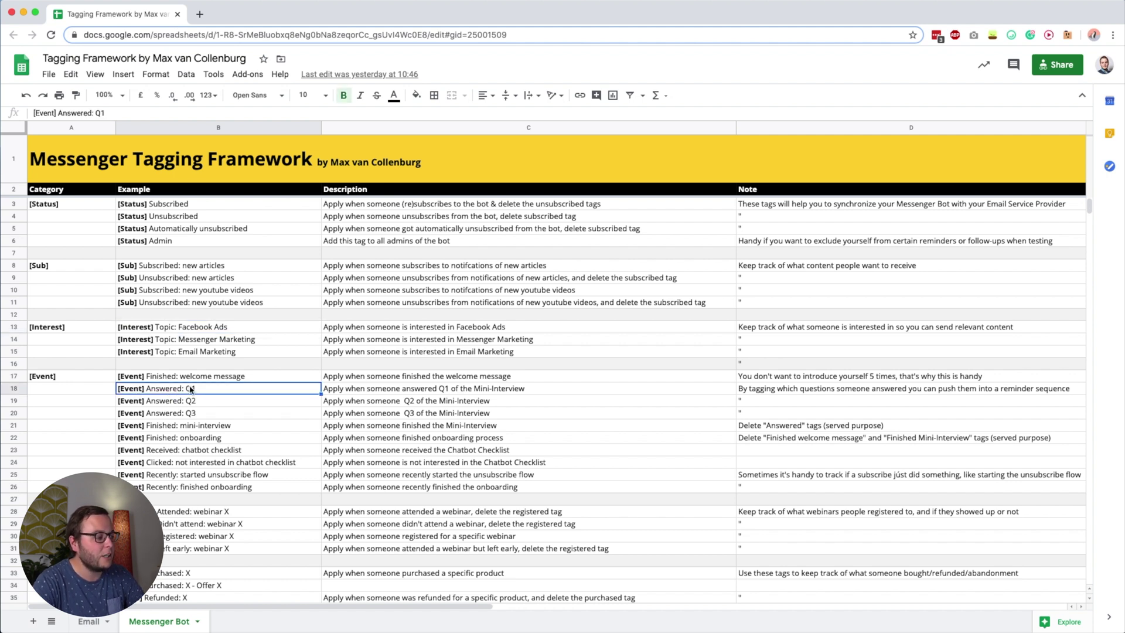
{"action": "left_click", "coordinate": [136, 514]}
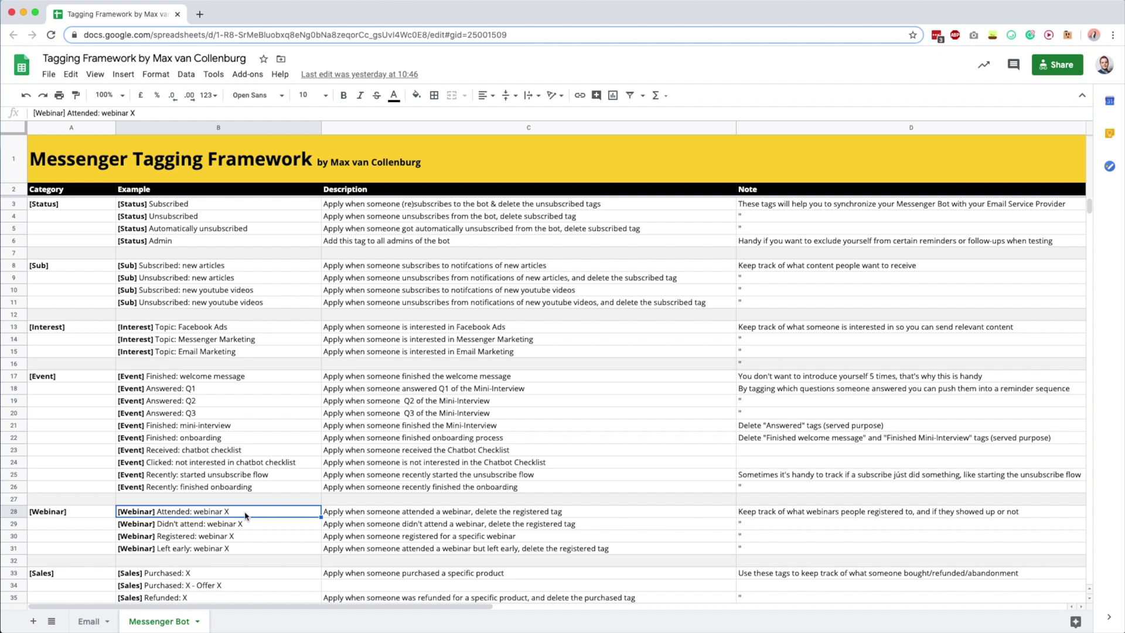
{"action": "scroll", "coordinate": [245, 520], "scroll_direction": "down", "scroll_amount": 2}
{"action": "left_click", "coordinate": [163, 539]}
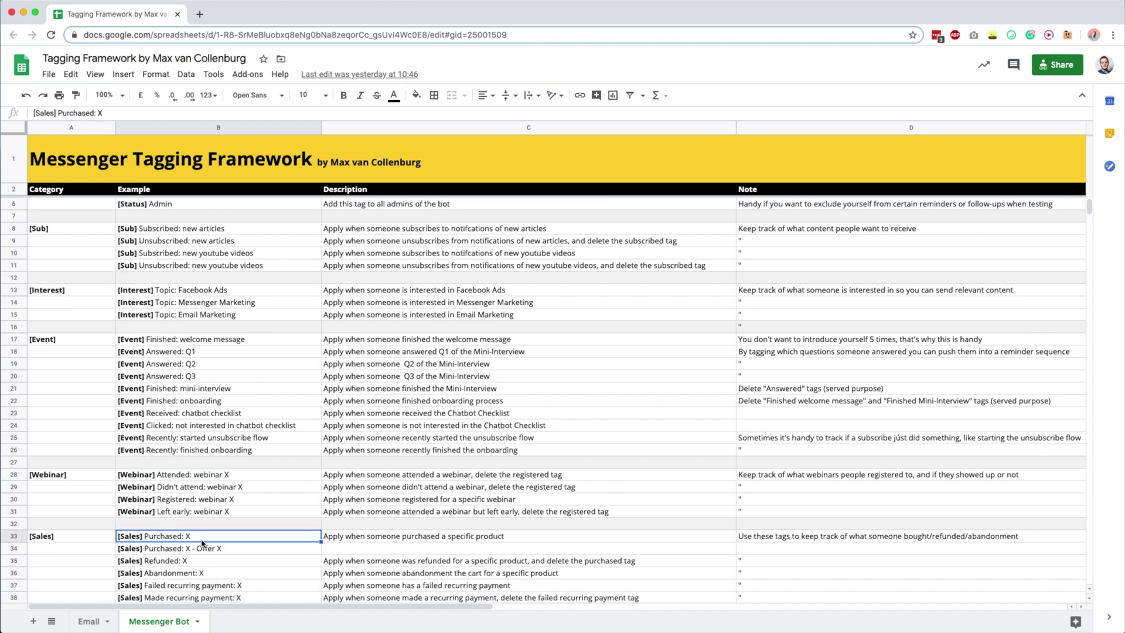
{"action": "left_click", "coordinate": [133, 564]}
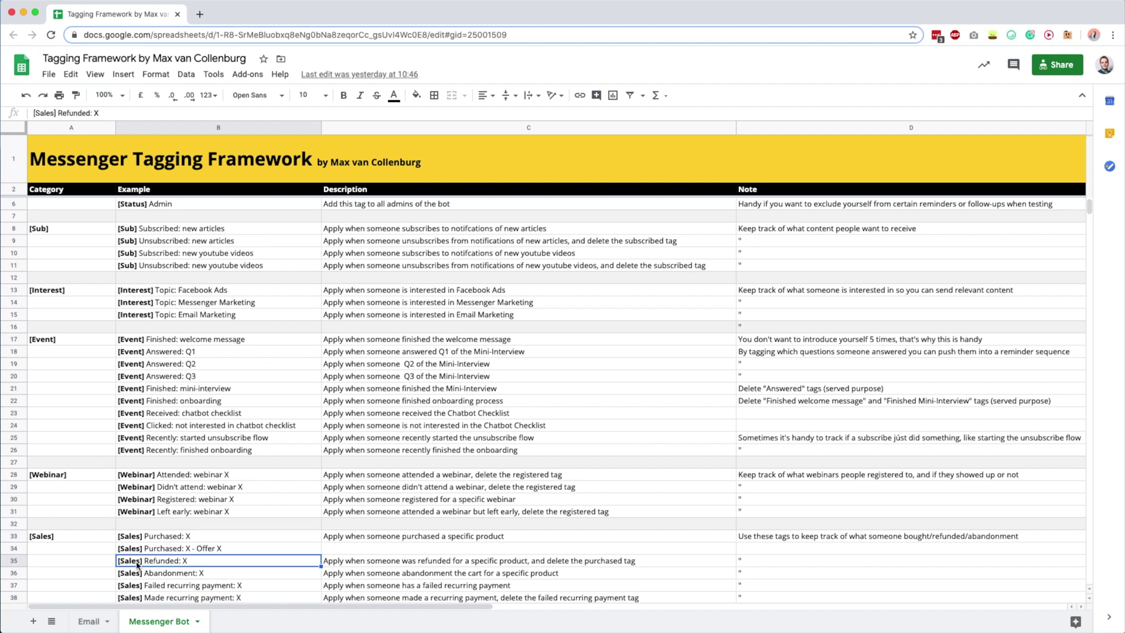
{"action": "left_click", "coordinate": [243, 514]}
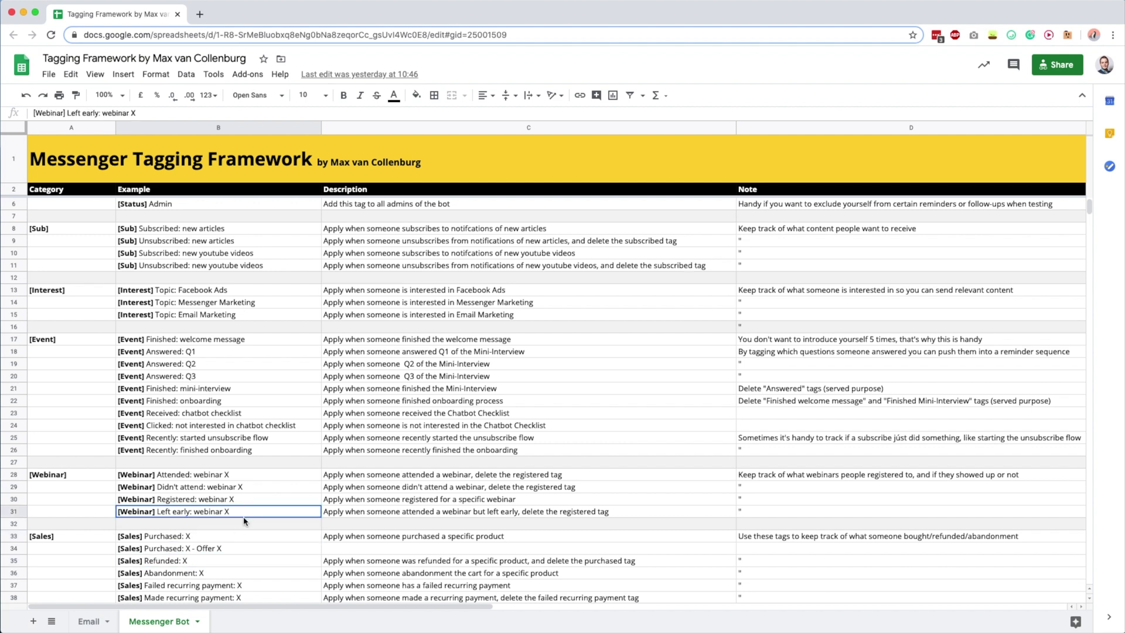
{"action": "scroll", "coordinate": [244, 520], "scroll_direction": "up", "scroll_amount": 1}
{"action": "left_click", "coordinate": [248, 379]}
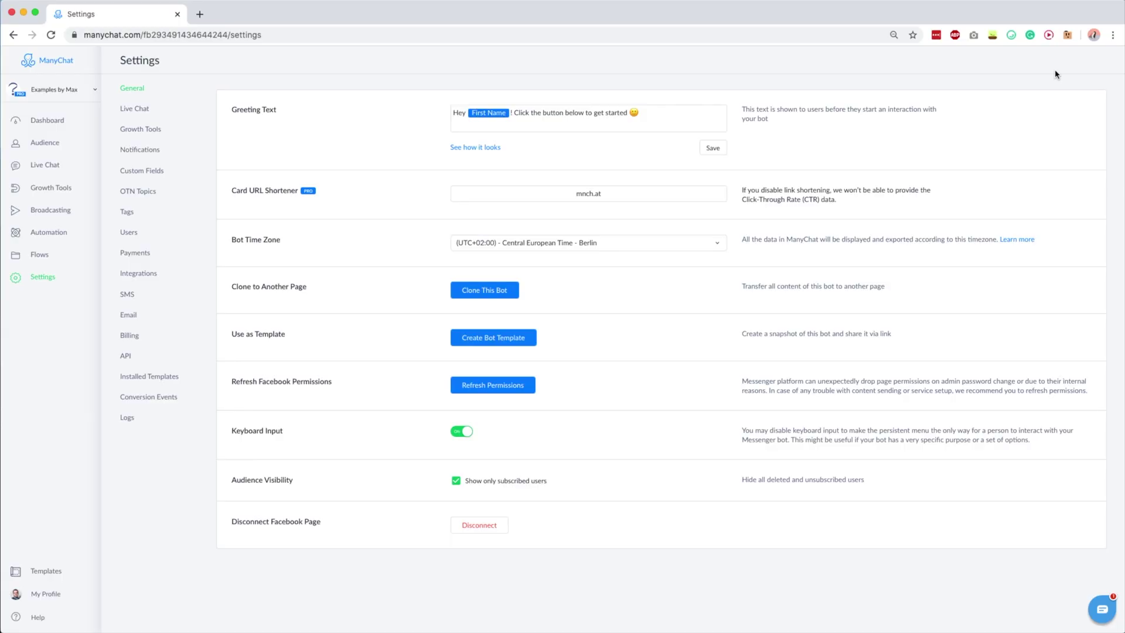
Switch to the ManyChat settings and bring up the help options to locate Refresh Permissions
{"action": "left_click", "coordinate": [38, 617]}
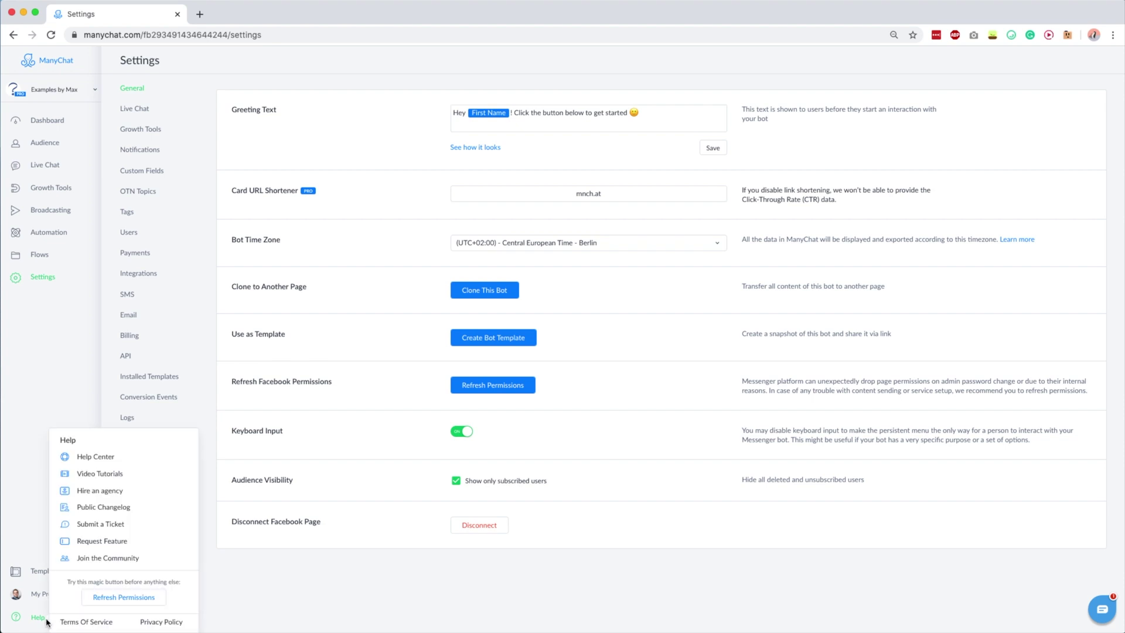
{"action": "left_click", "coordinate": [106, 606]}
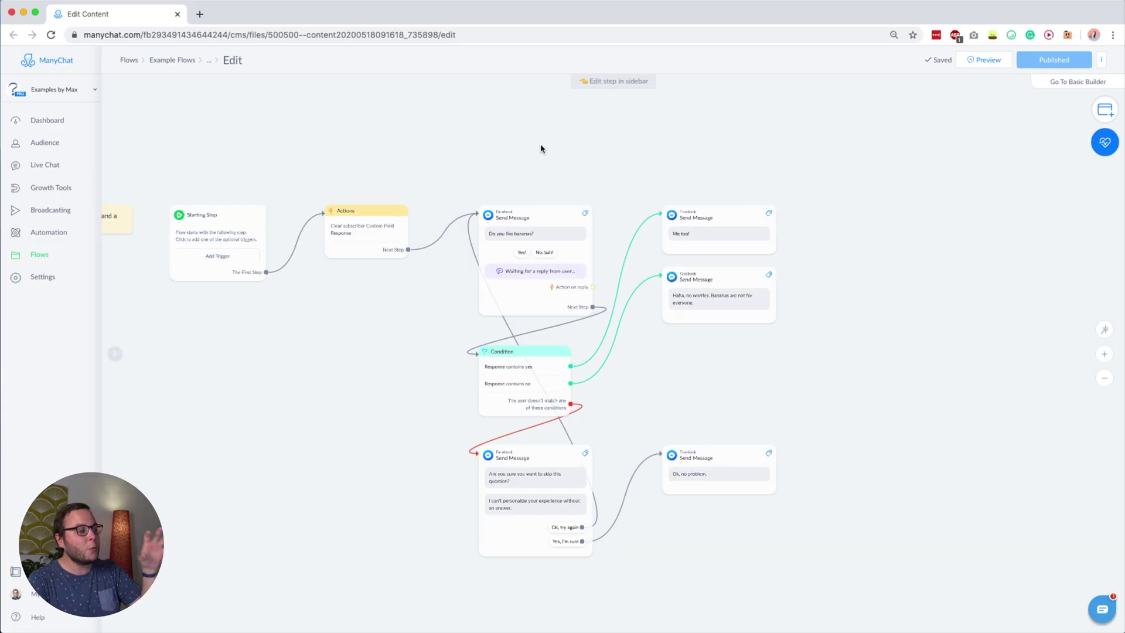
Inspect the "Do you like bananas?" user input and its available reply types, keeping Multiple Choice selected
{"action": "left_click", "coordinate": [558, 265]}
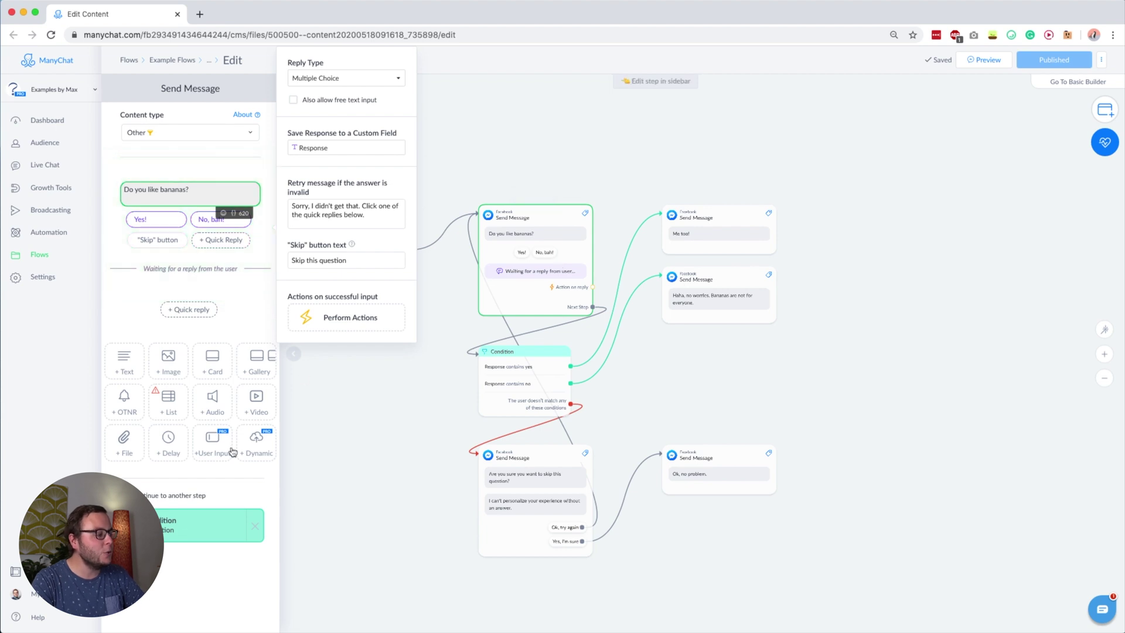
{"action": "left_click", "coordinate": [331, 78]}
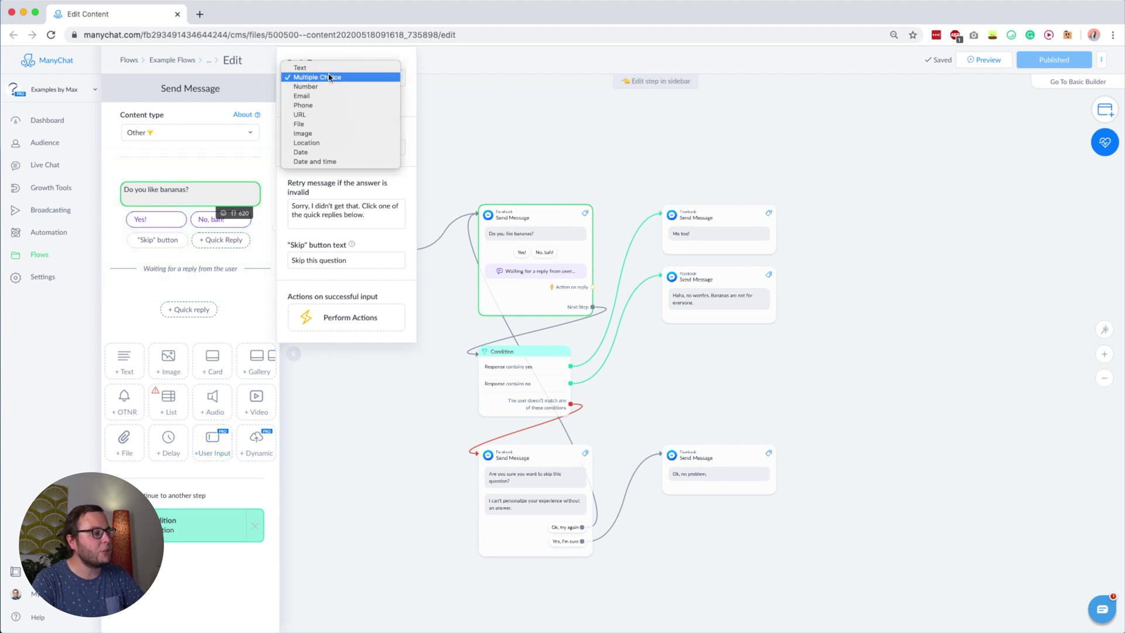
{"action": "left_click", "coordinate": [330, 77]}
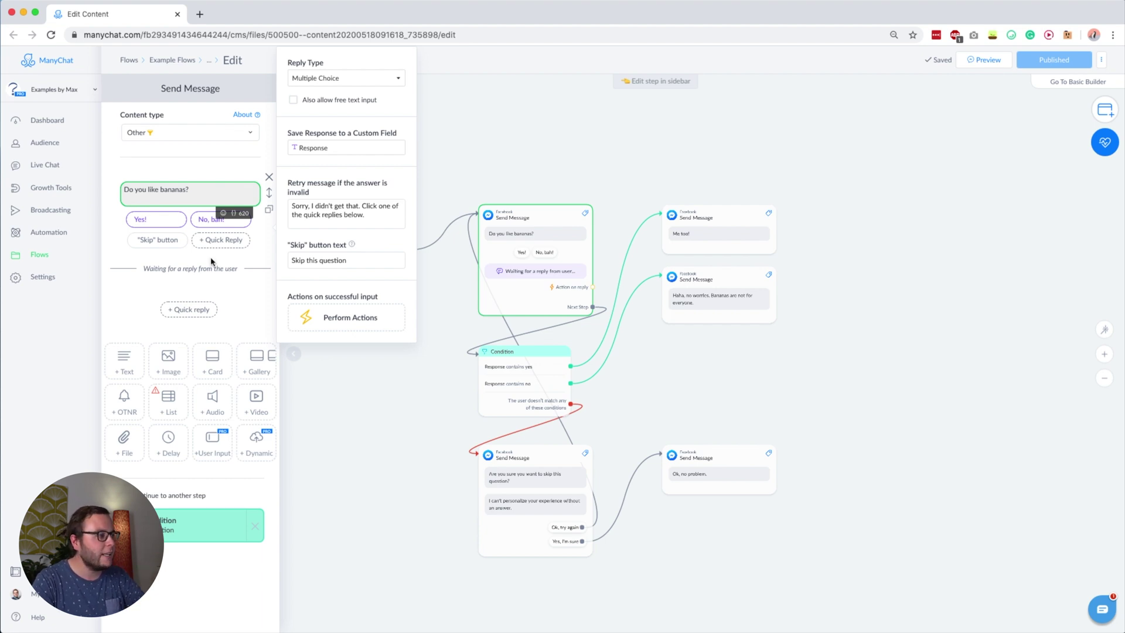
{"action": "left_click", "coordinate": [331, 82]}
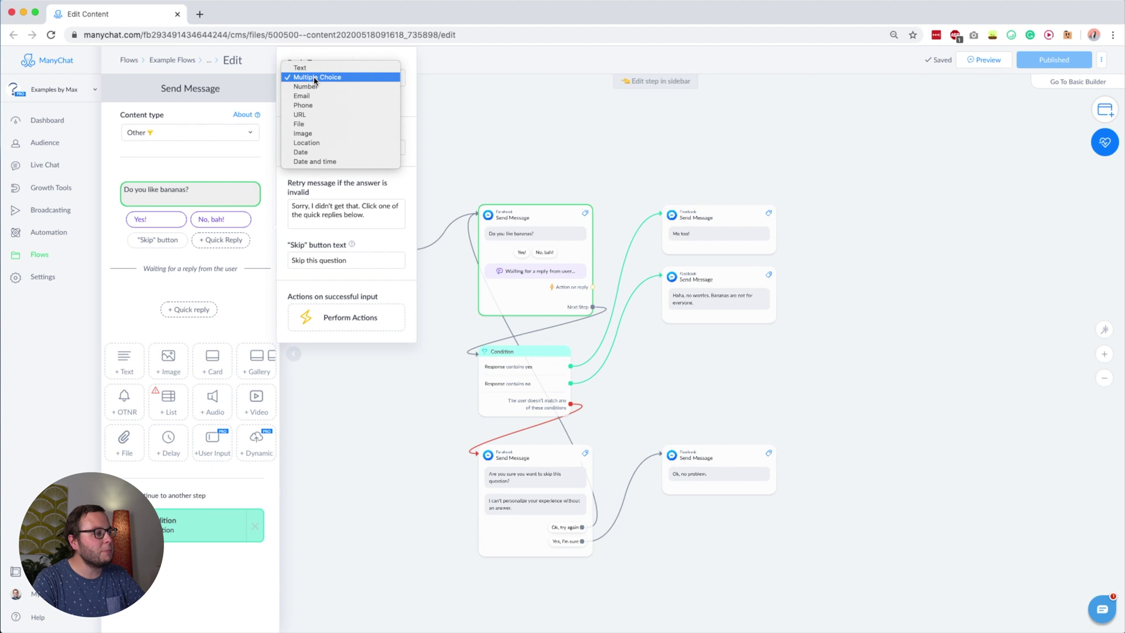
{"action": "left_click", "coordinate": [242, 233]}
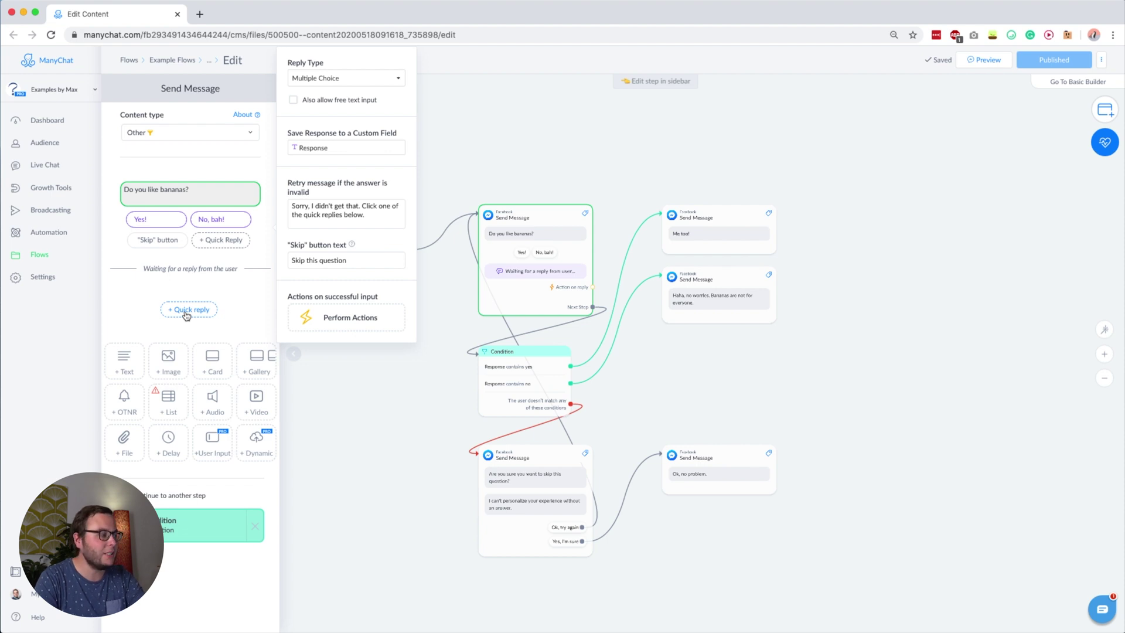
{"action": "left_click", "coordinate": [158, 199]}
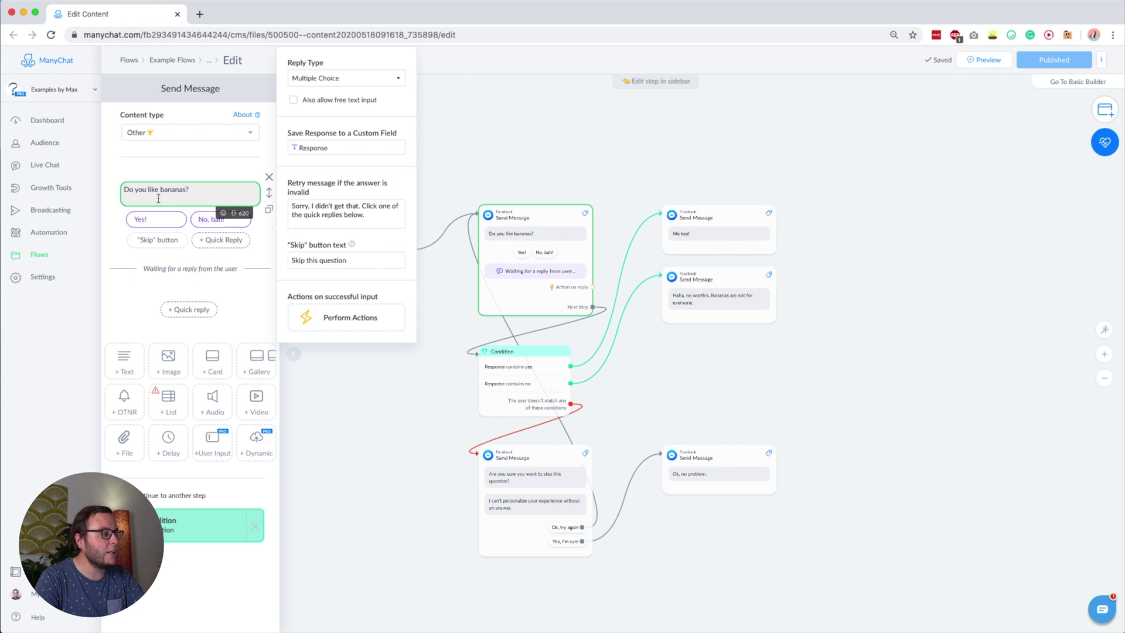
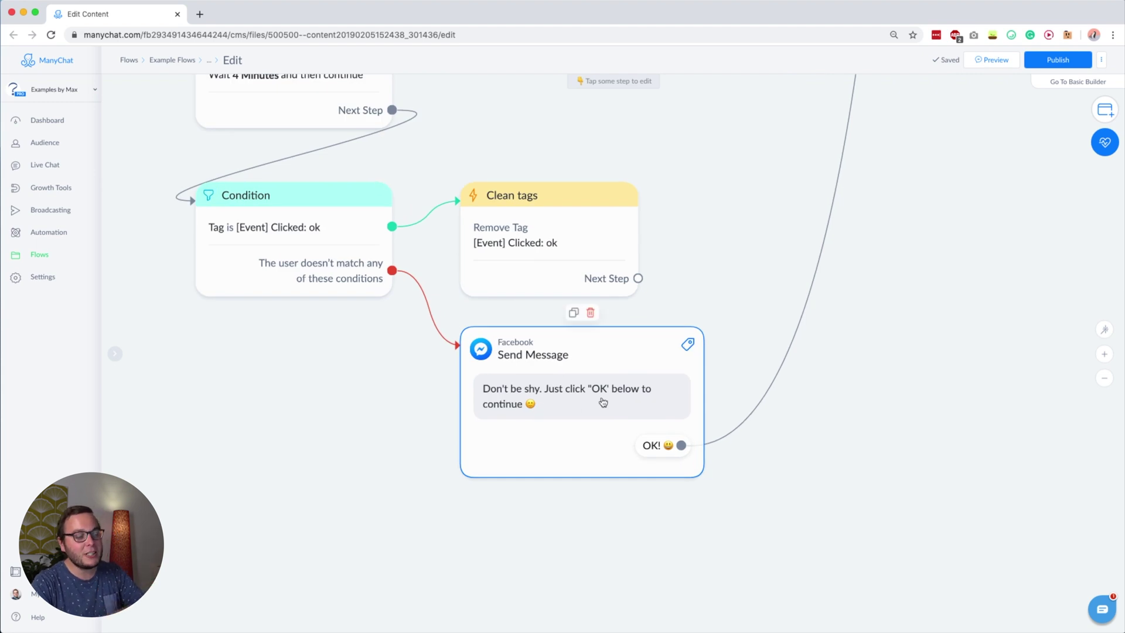
Trace the reminder flow from the "Before we start" message through the Smart Delay to the "[Event] Clicked: ok" condition
{"action": "left_click_drag", "start_coordinate": [621, 285], "coordinate": [701, 517]}
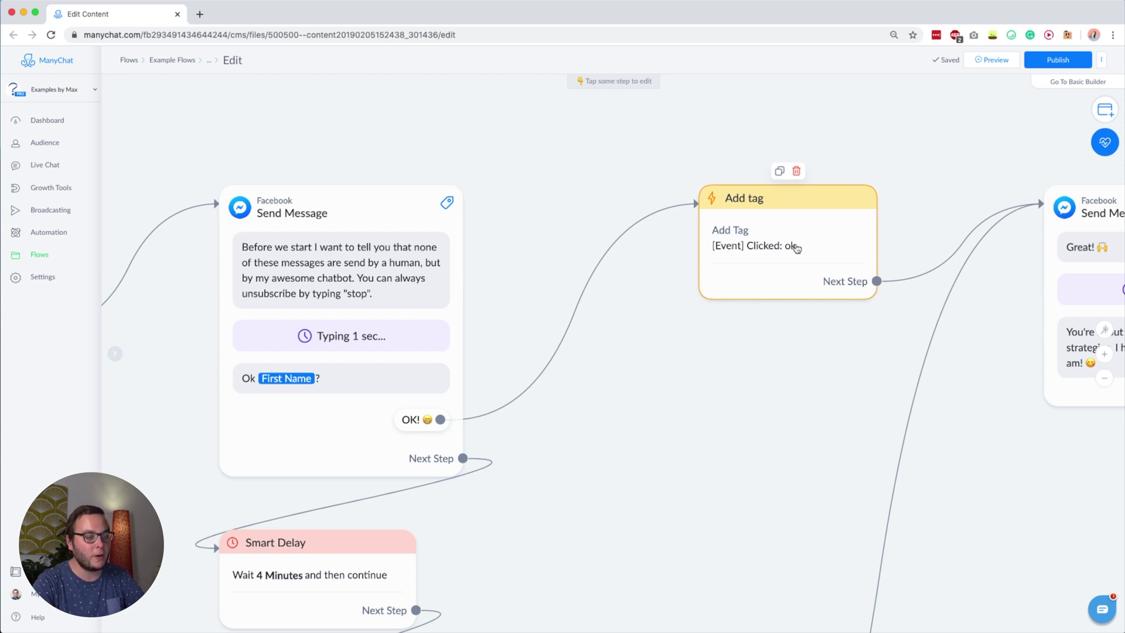
{"action": "scroll", "coordinate": [735, 361], "scroll_direction": "down", "scroll_amount": 3}
{"action": "scroll", "coordinate": [735, 361], "scroll_direction": "left", "scroll_amount": 3}
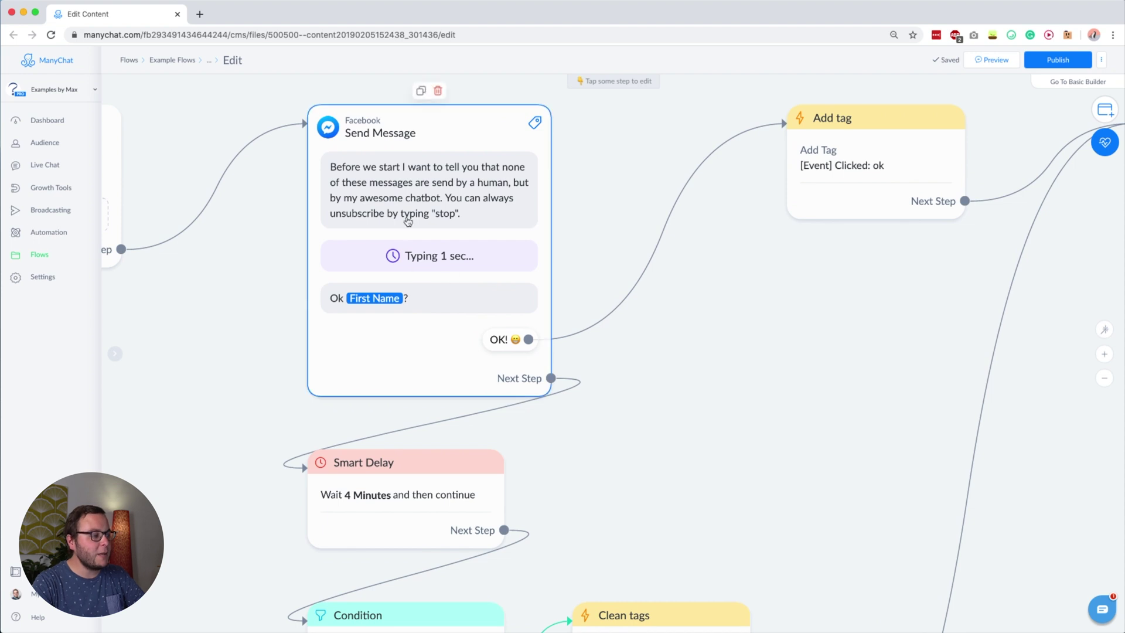
{"action": "scroll", "coordinate": [632, 378], "scroll_direction": "down", "scroll_amount": 3}
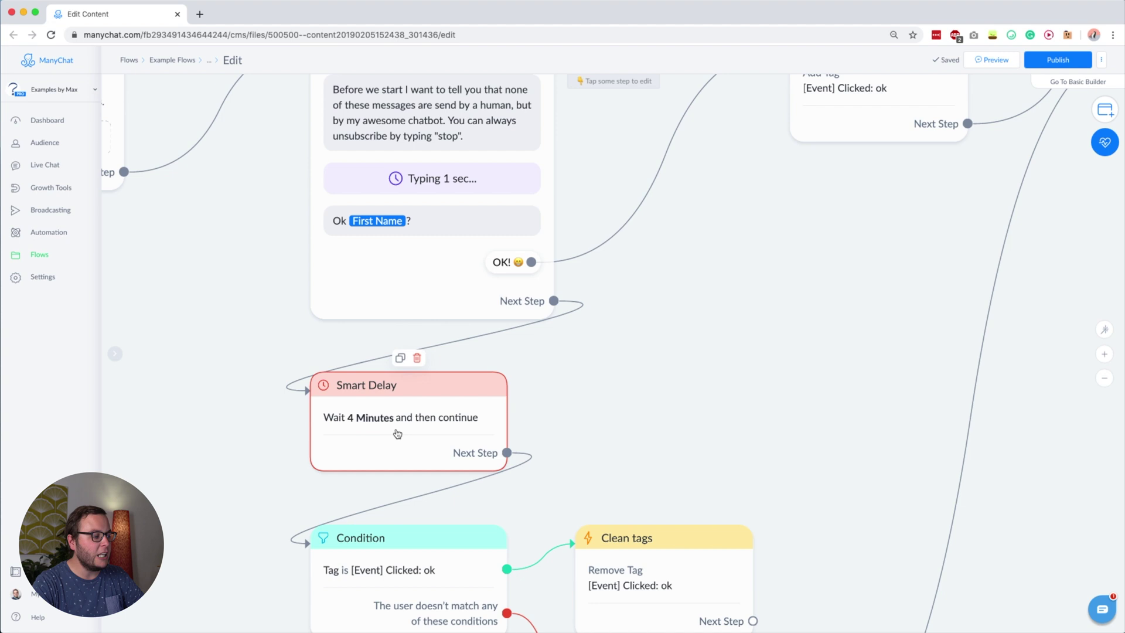
{"action": "scroll", "coordinate": [645, 484], "scroll_direction": "down", "scroll_amount": 5}
{"action": "mouse_move", "coordinate": [474, 276]}
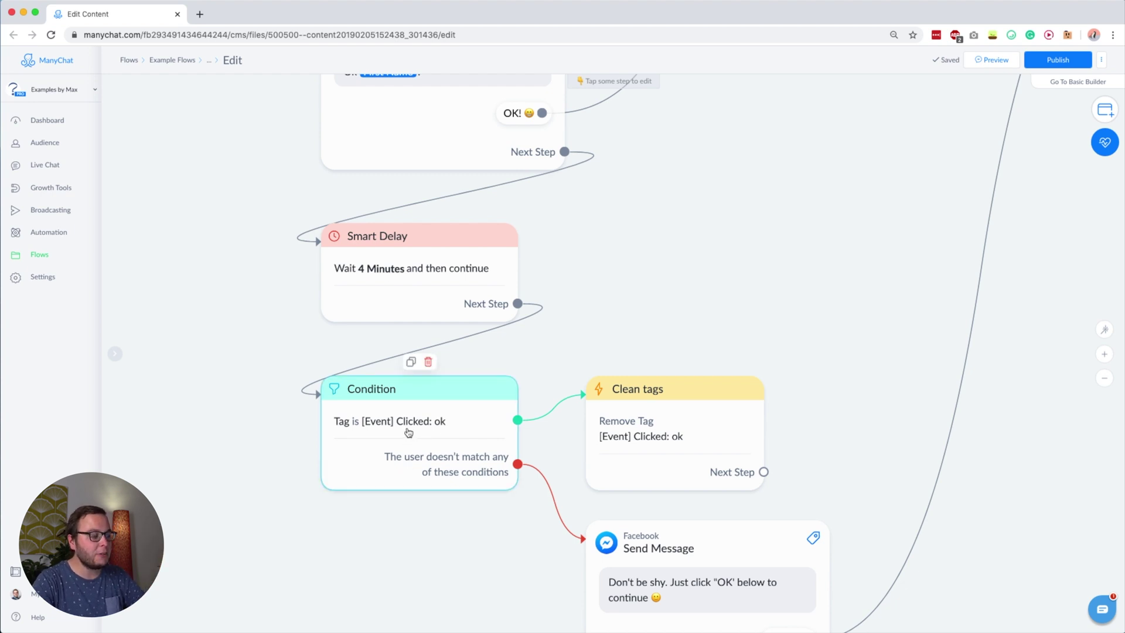
{"action": "scroll", "coordinate": [407, 433], "scroll_direction": "down", "scroll_amount": 2}
{"action": "scroll", "coordinate": [409, 432], "scroll_direction": "up", "scroll_amount": 5}
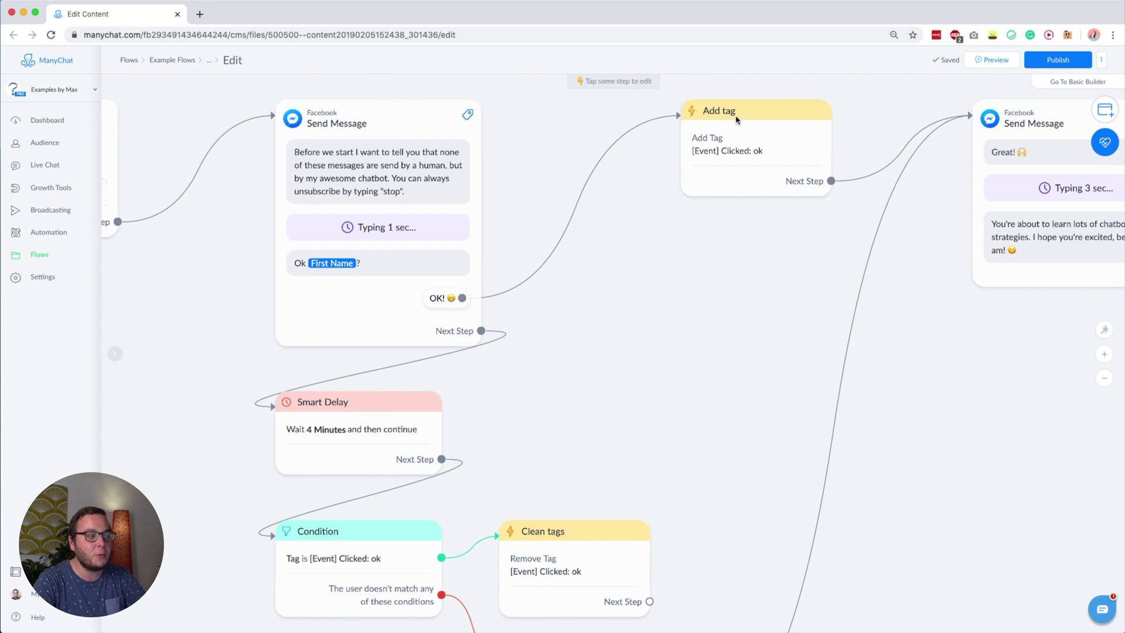
Examine the condition's Clean tags and no-match branches, following the "Don't be shy" reminder's OK reply to the "Great!" message
{"action": "scroll", "coordinate": [671, 259], "scroll_direction": "down", "scroll_amount": 4}
{"action": "scroll", "coordinate": [370, 384], "scroll_direction": "up", "scroll_amount": 1}
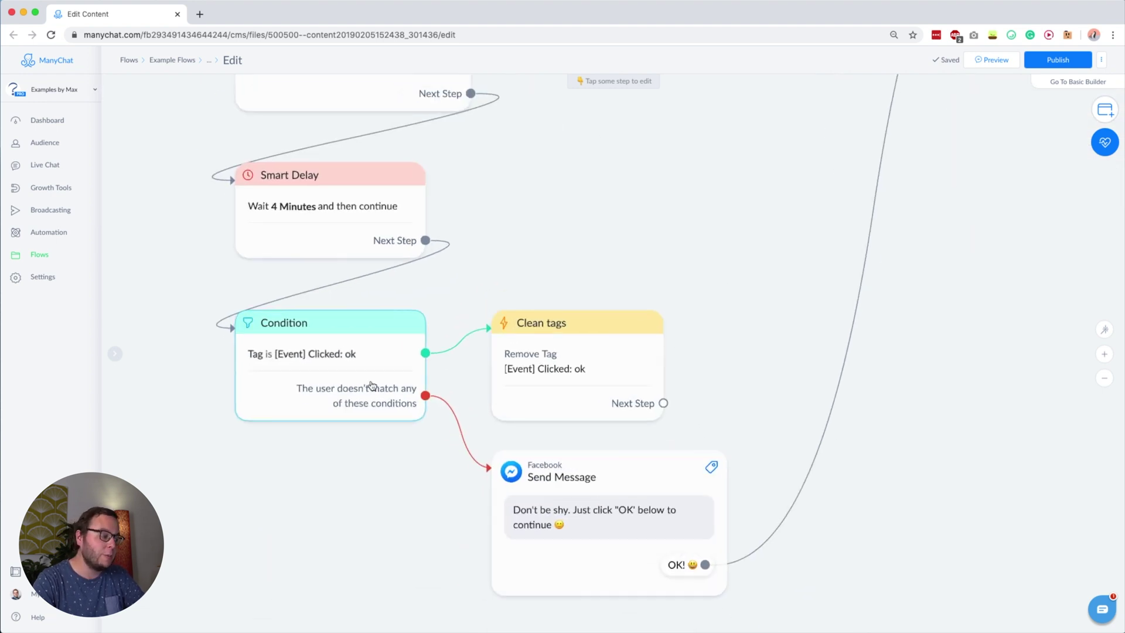
{"action": "mouse_move", "coordinate": [592, 367]}
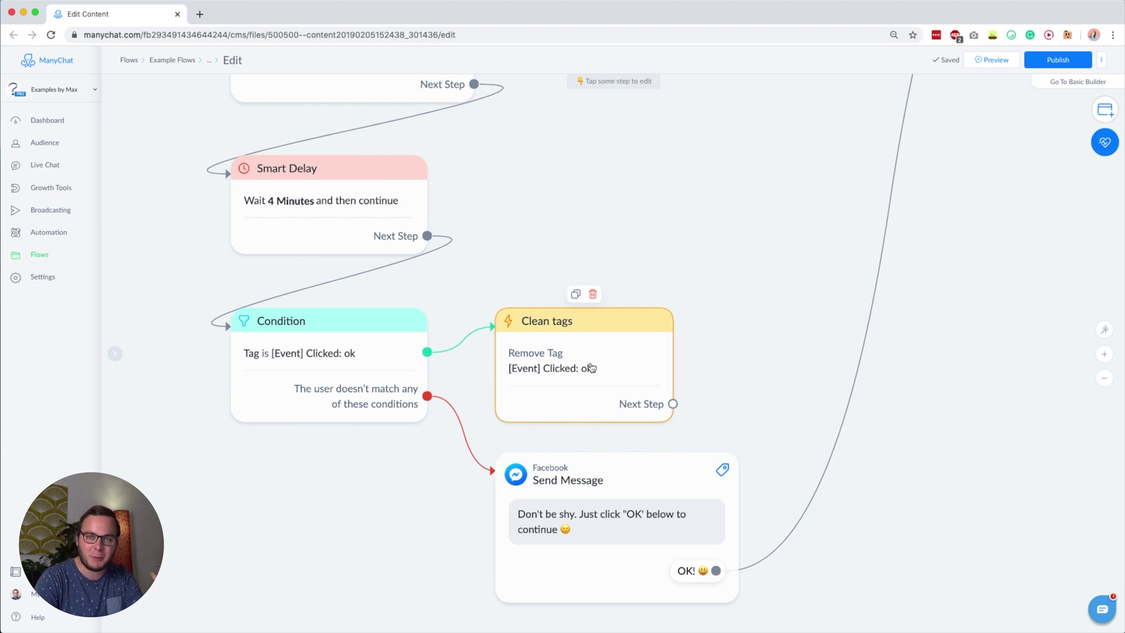
{"action": "mouse_move", "coordinate": [407, 370]}
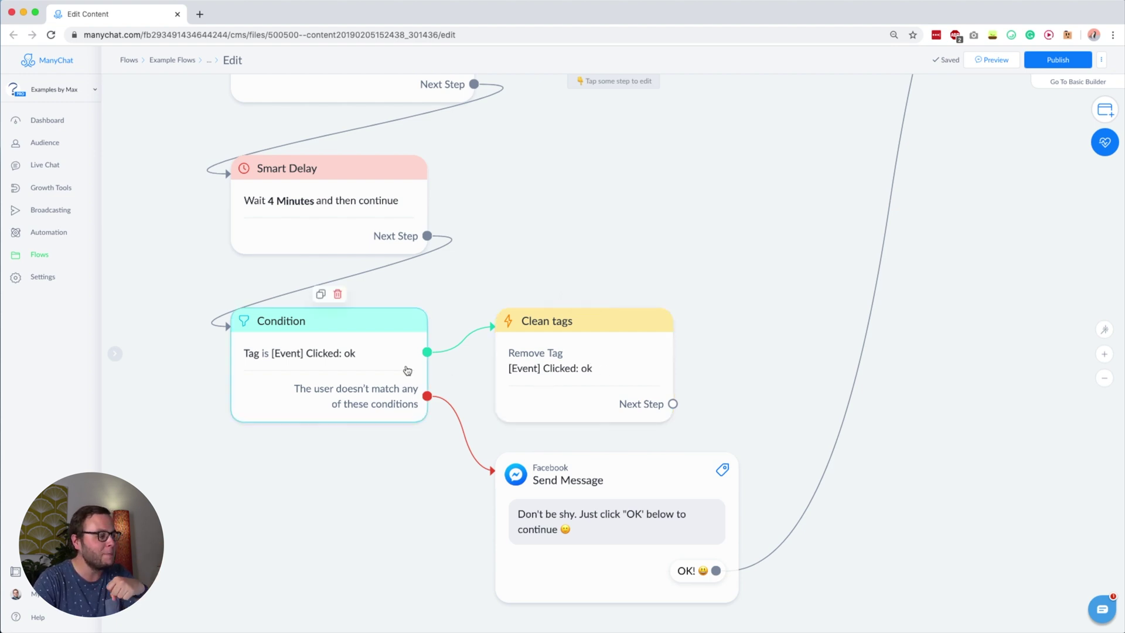
{"action": "mouse_move", "coordinate": [440, 401]}
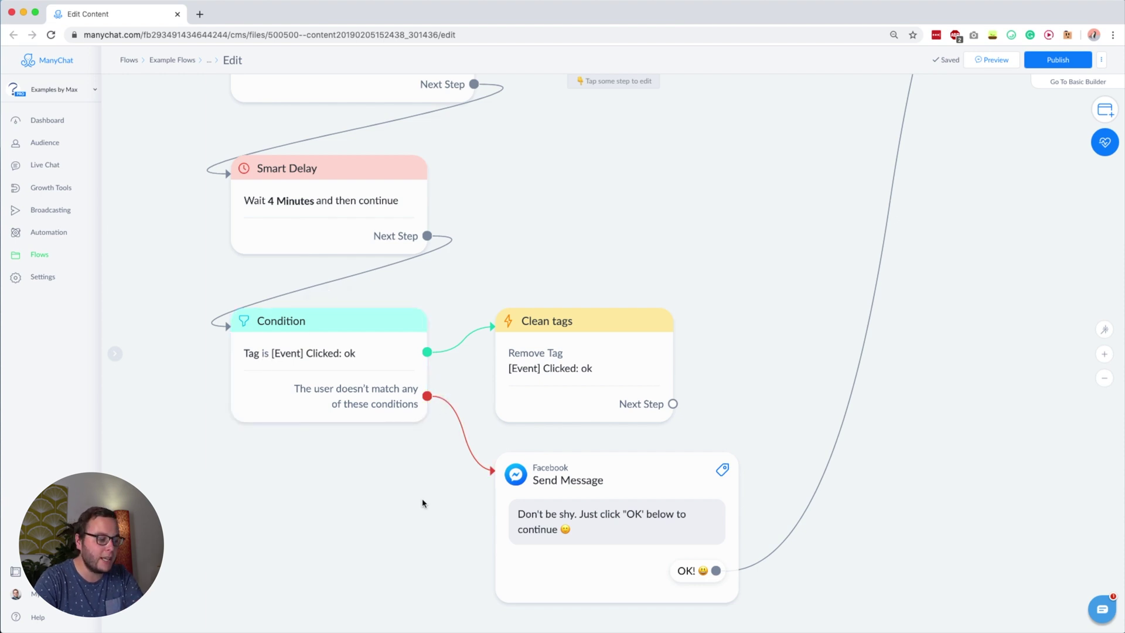
{"action": "scroll", "coordinate": [425, 410], "scroll_direction": "down", "scroll_amount": 5}
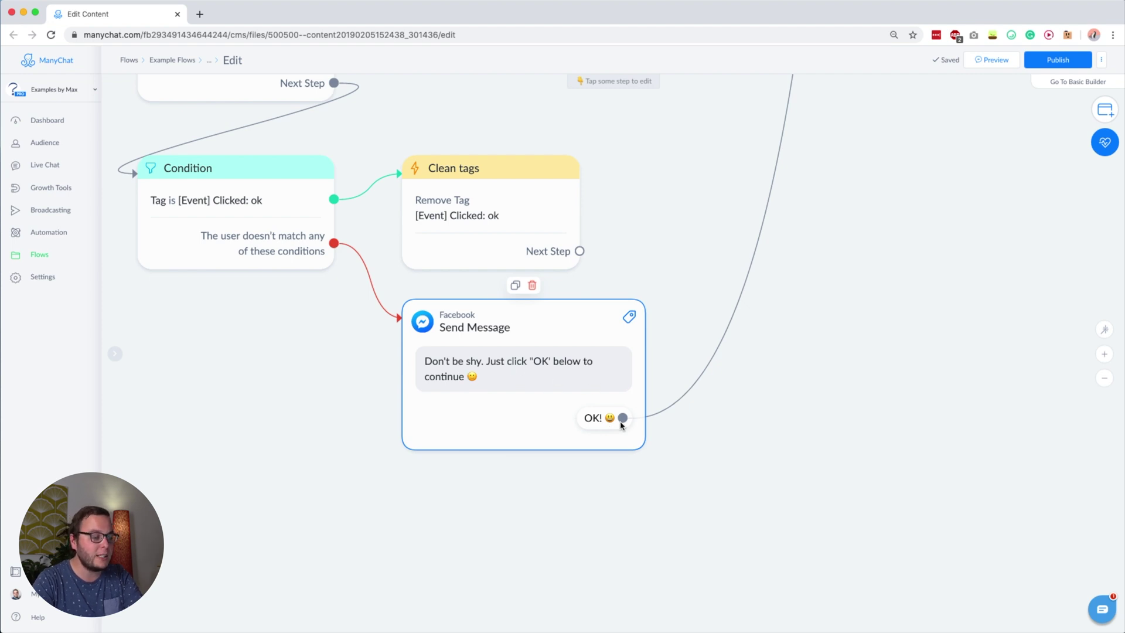
{"action": "scroll", "coordinate": [858, 326], "scroll_direction": "up", "scroll_amount": 10}
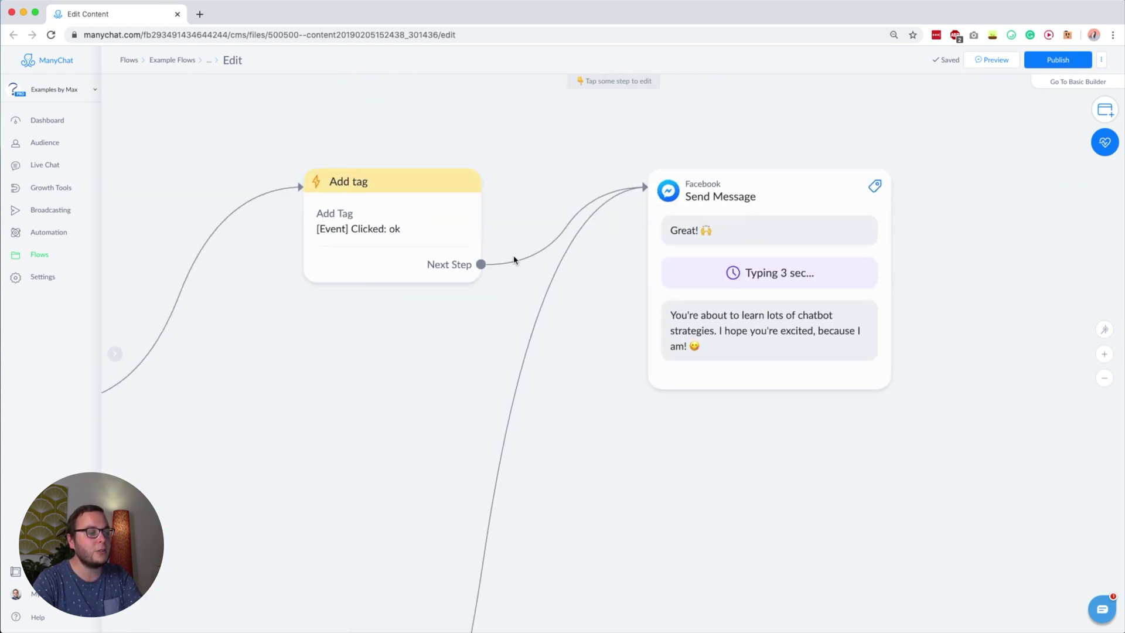